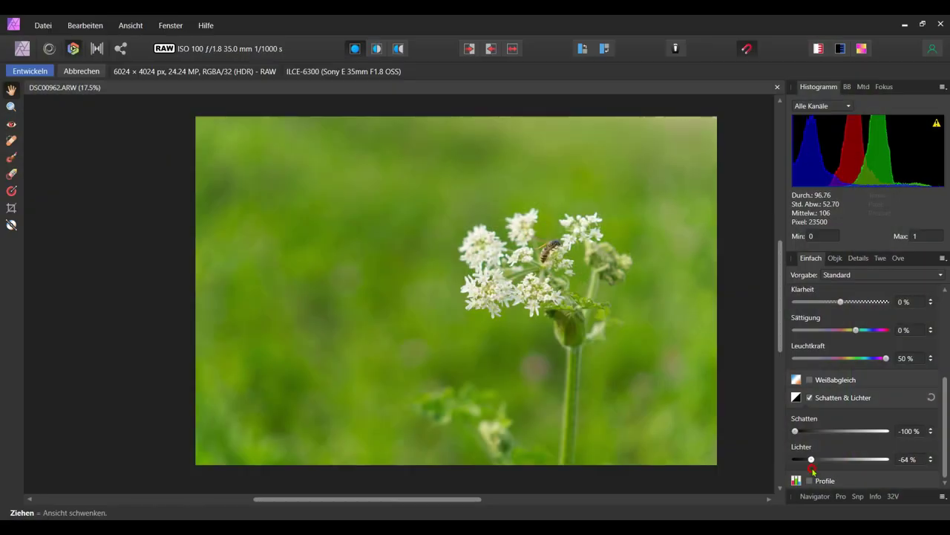
# Step: Preview highlights at 43 %, the before/after split, Develop's Details and Overlays tabs, and the Datei menu
pyautogui.moveTo(840, 459)
pyautogui.mouseDown()
pyautogui.moveTo(893, 460)
pyautogui.moveTo(880, 460)
pyautogui.mouseUp()
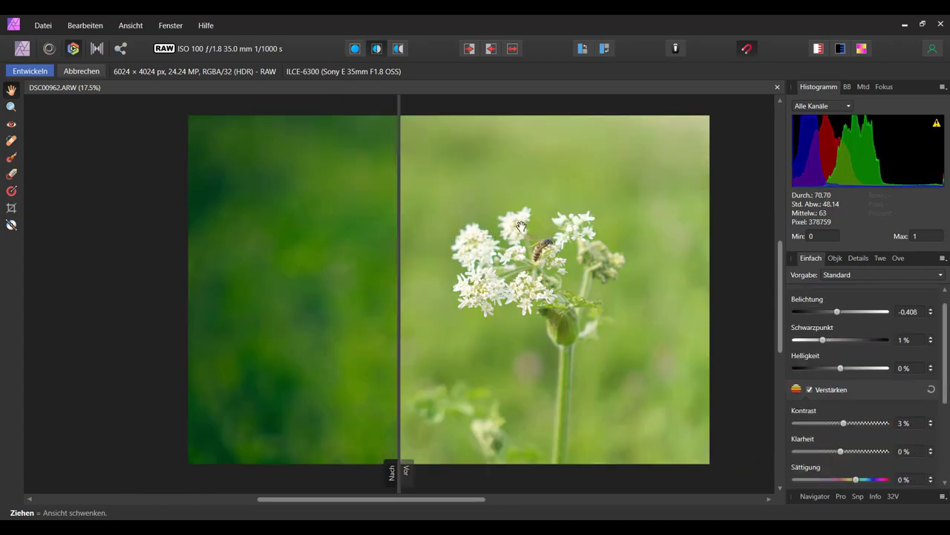
pyautogui.moveTo(398, 357)
pyautogui.mouseDown()
pyautogui.moveTo(479, 366)
pyautogui.moveTo(659, 365)
pyautogui.moveTo(521, 389)
pyautogui.moveTo(201, 403)
pyautogui.moveTo(758, 382)
pyautogui.mouseUp()
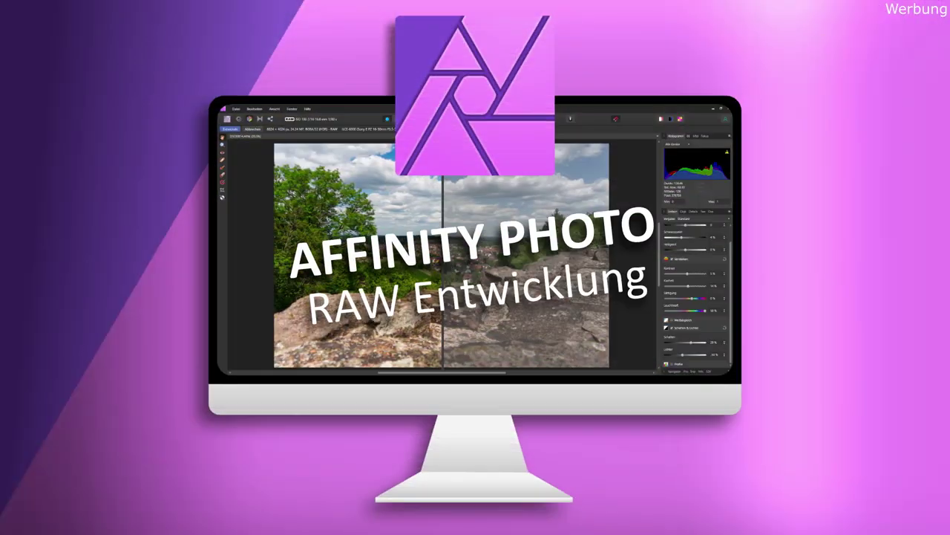
pyautogui.click(73, 49)
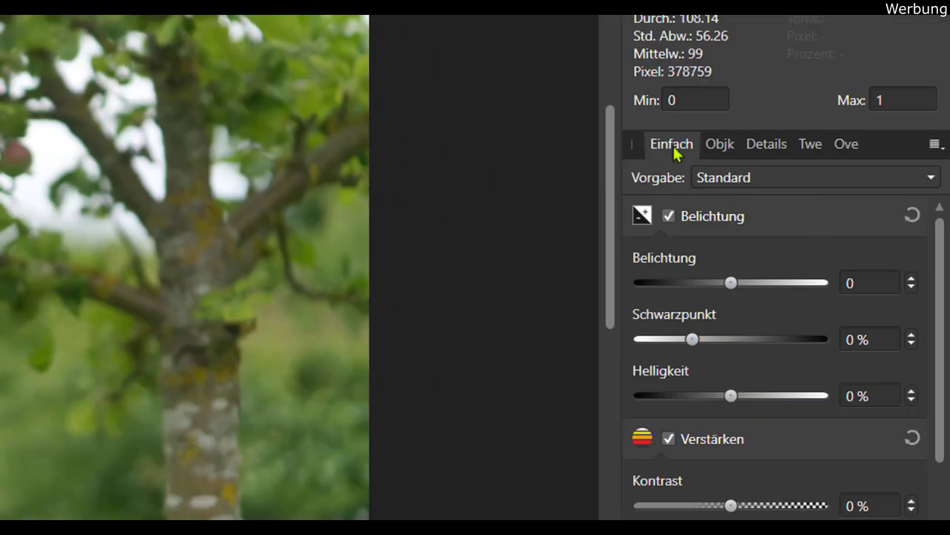
pyautogui.click(760, 153)
pyautogui.click(843, 153)
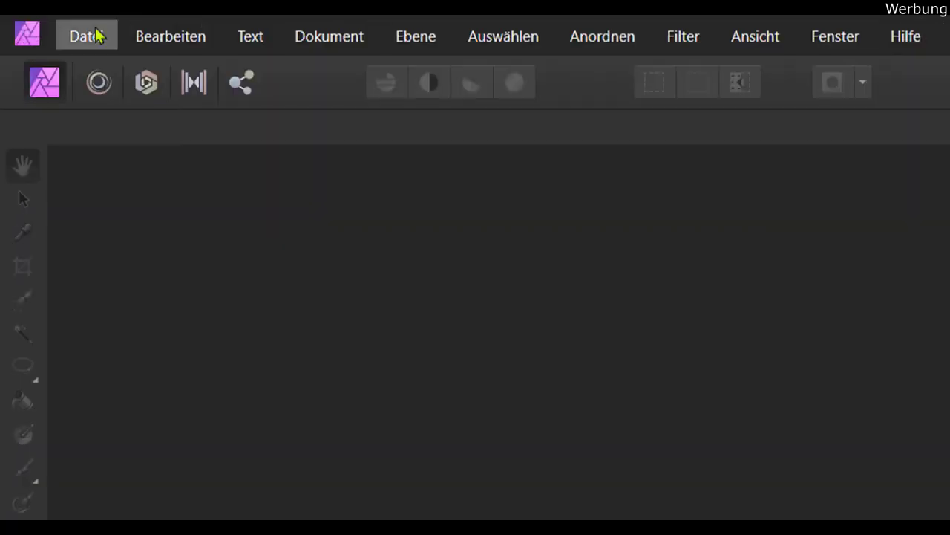
pyautogui.click(95, 36)
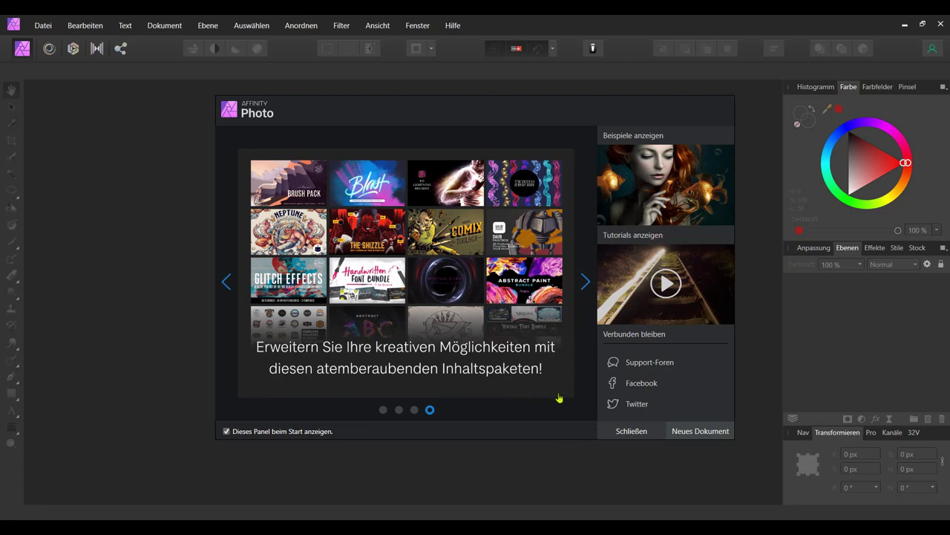
# Step: Dismiss the welcome panel with Schließen to reach the empty workspace
pyautogui.click(633, 432)
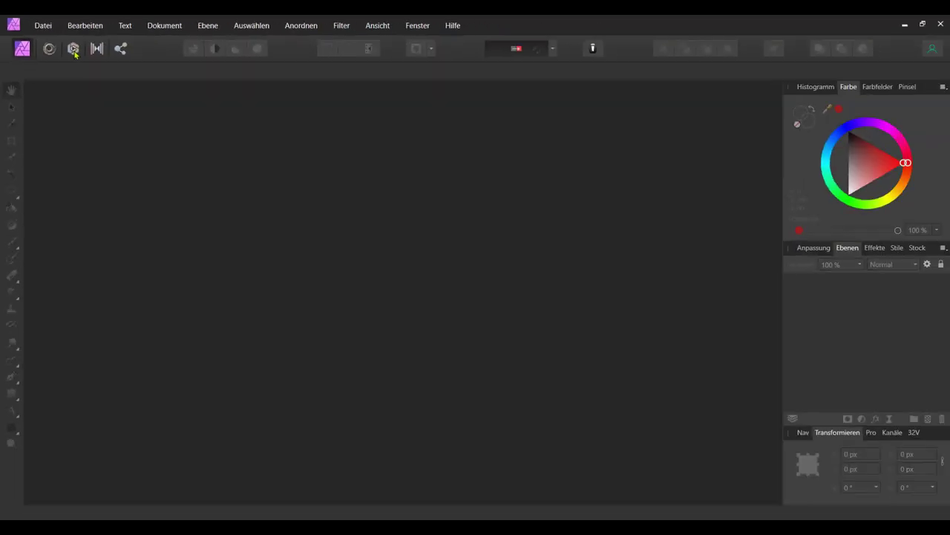
pyautogui.click(74, 54)
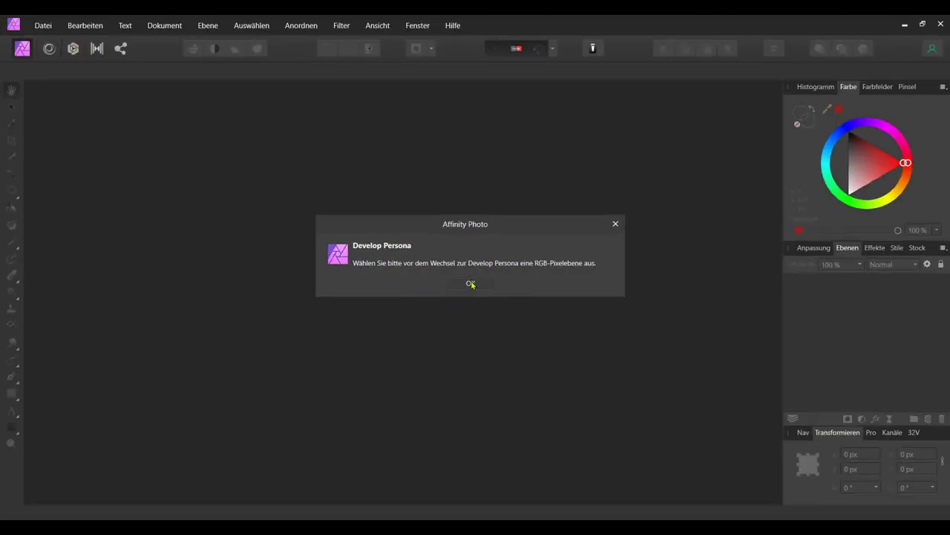
pyautogui.click(471, 283)
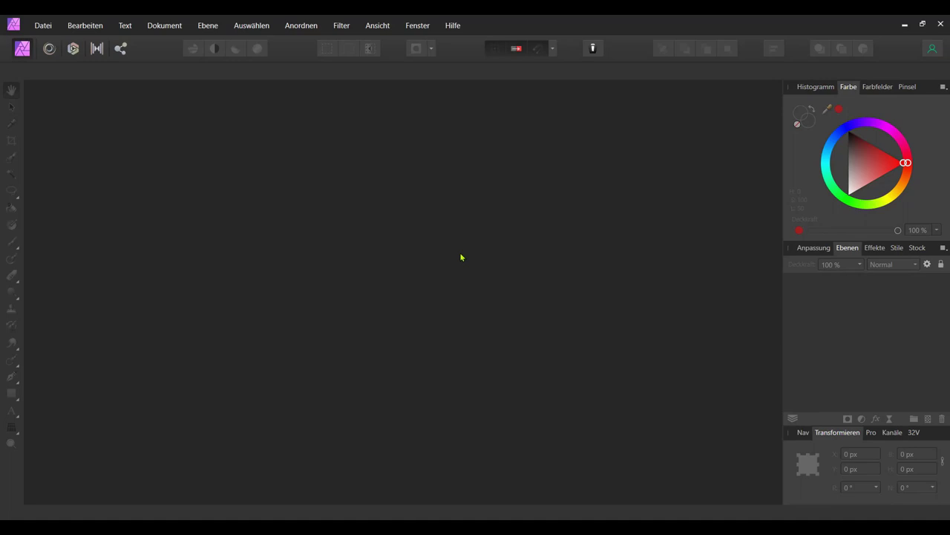
pyautogui.hotkey('alt', 'Tab')
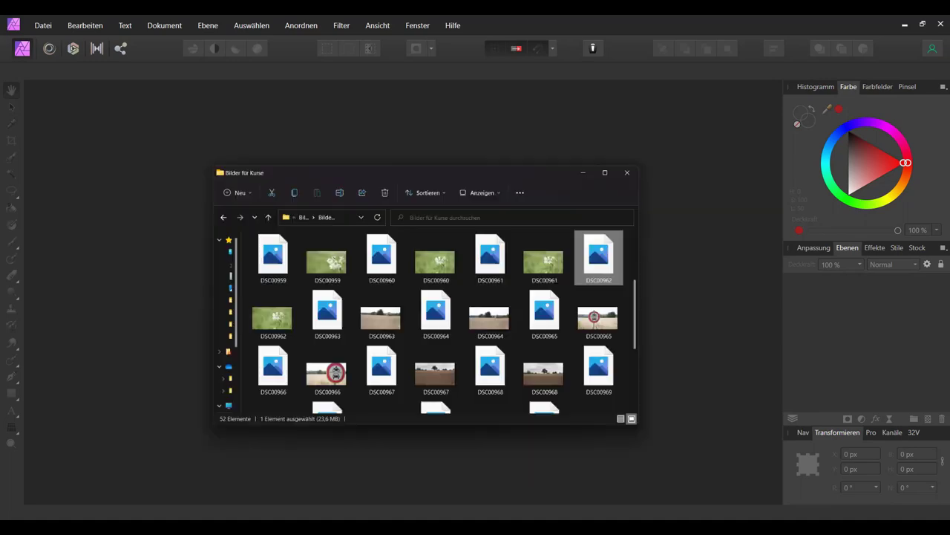
# Step: Drag DSC00962 from the Bilder für Kurse folder onto the Affinity Photo canvas
pyautogui.moveTo(506, 72); pyautogui.dragTo(674, 154)
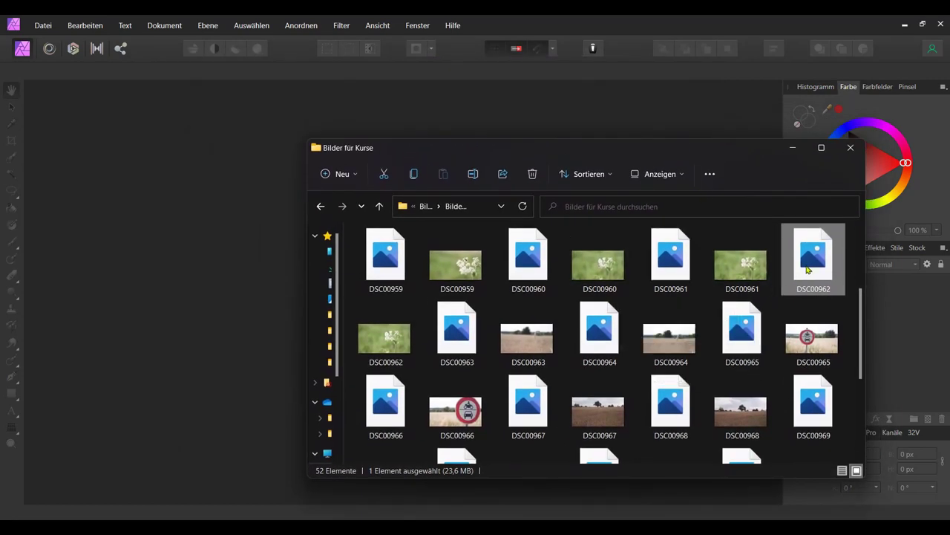
pyautogui.moveTo(808, 269); pyautogui.dragTo(199, 194)
pyautogui.moveTo(199, 194); pyautogui.dragTo(203, 194)
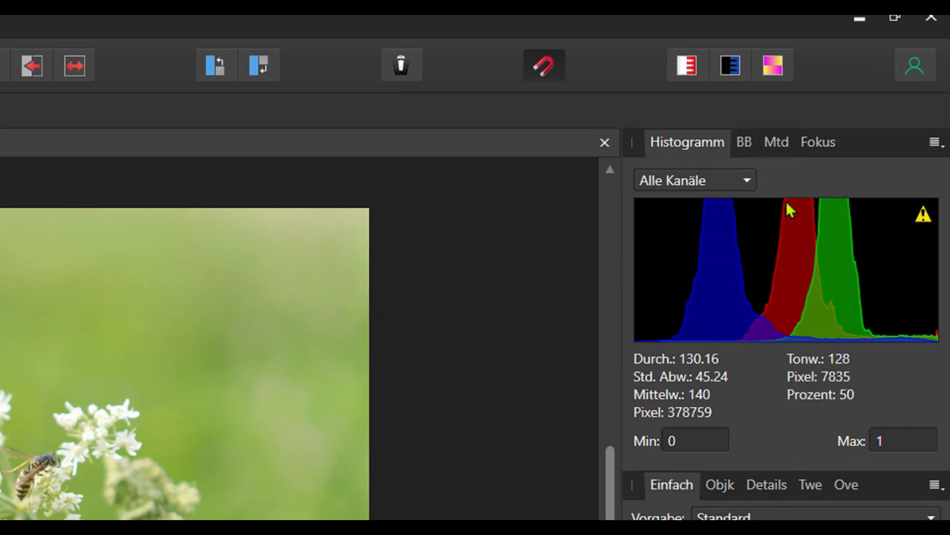
# Step: Show the Metadaten tab: ILCE-6300, Sony E 35mm F1.8 OSS, 1/1000 s, f/1.8, ISO 100
pyautogui.click(779, 146)
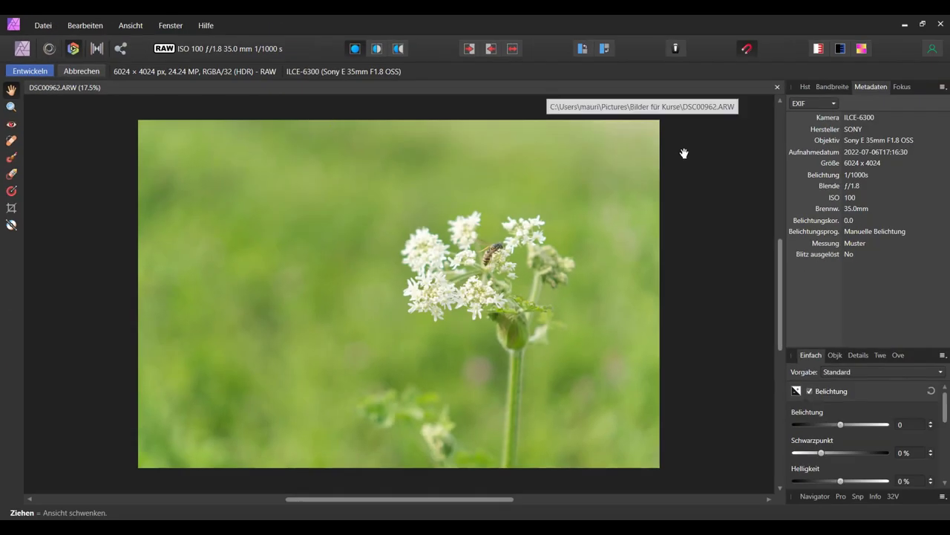
# Step: Switch the top-right panel back to the Histogramm tab
pyautogui.click(803, 89)
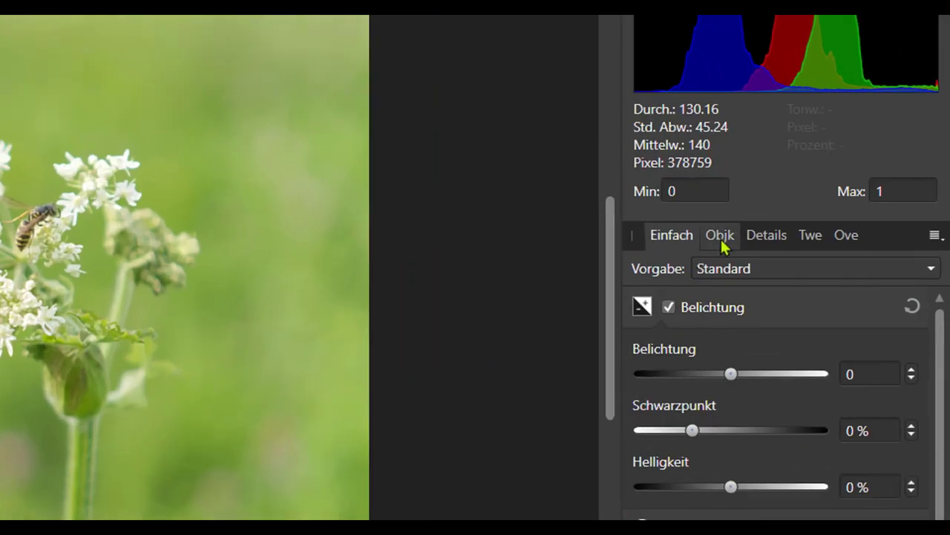
# Step: Float the Objektiv panel, move Einfach between Tonwerte and Overlays, then close Objektiv
pyautogui.moveTo(724, 245); pyautogui.dragTo(233, 123)
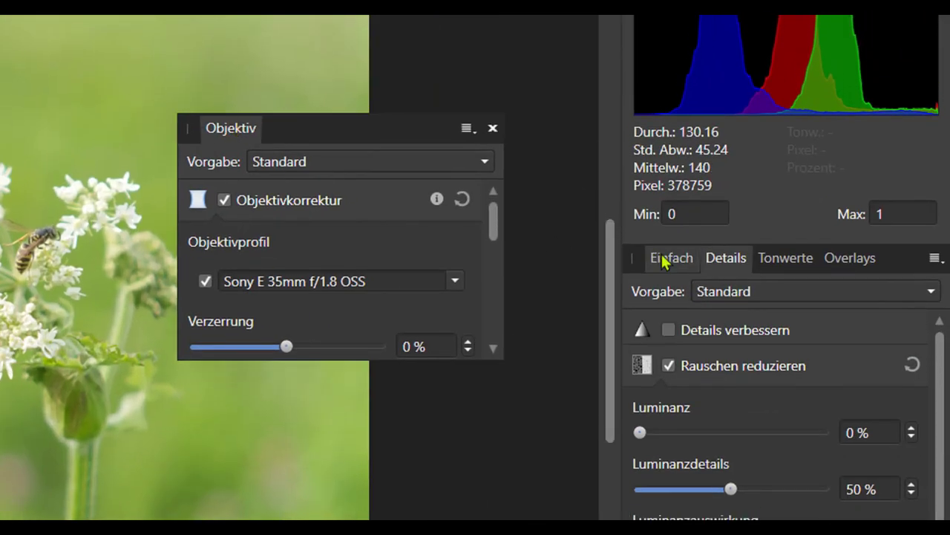
pyautogui.moveTo(663, 261); pyautogui.dragTo(791, 260)
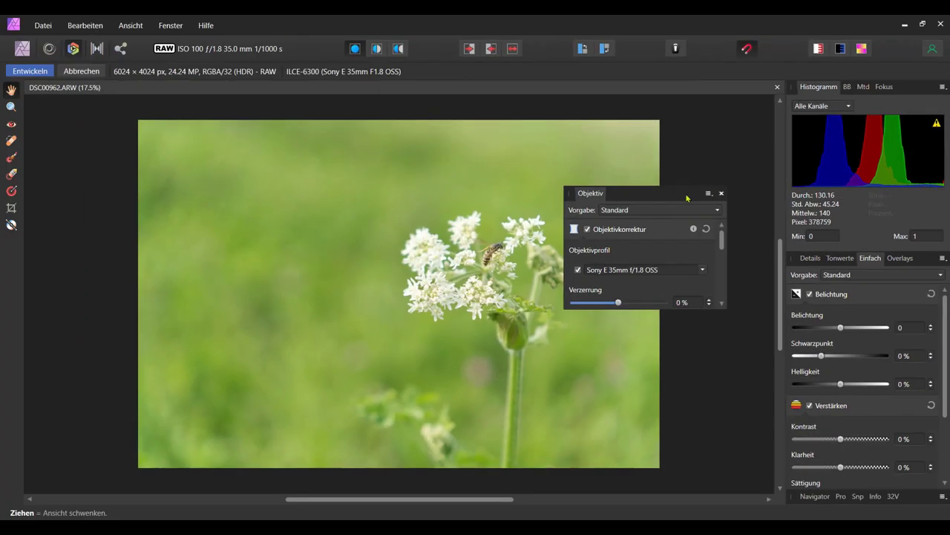
pyautogui.moveTo(684, 196); pyautogui.dragTo(646, 189)
pyautogui.click(684, 186)
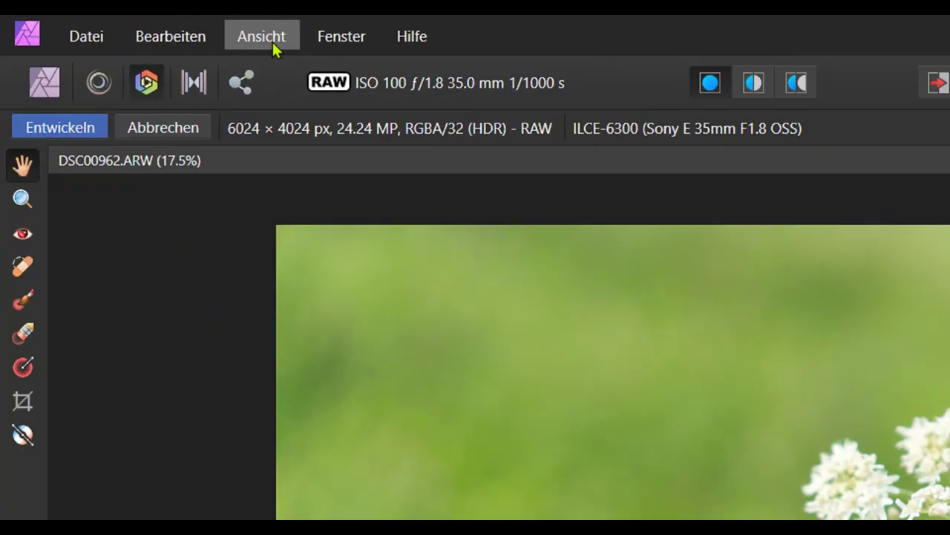
# Step: Reset the panel layout via Ansicht > Studio > Studio zurücksetzen
pyautogui.click(135, 28)
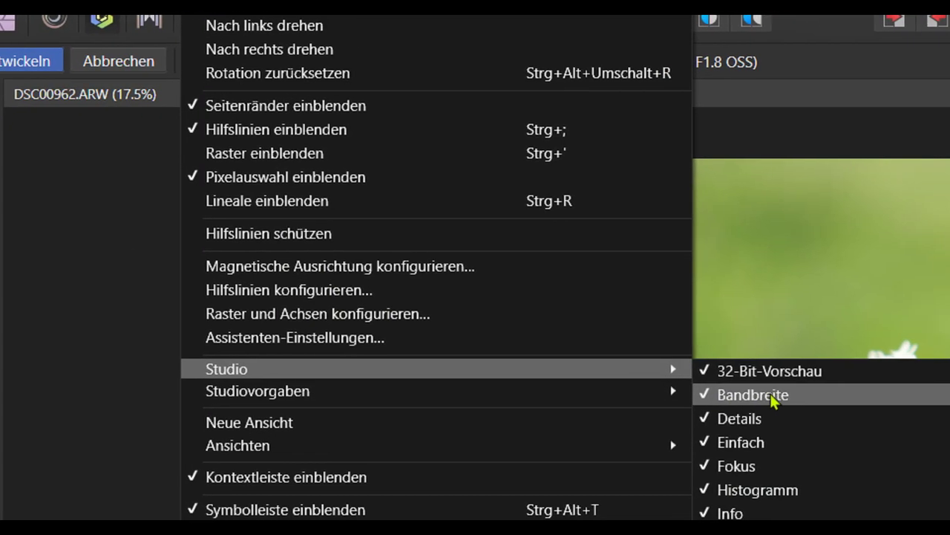
pyautogui.moveTo(136, 188)
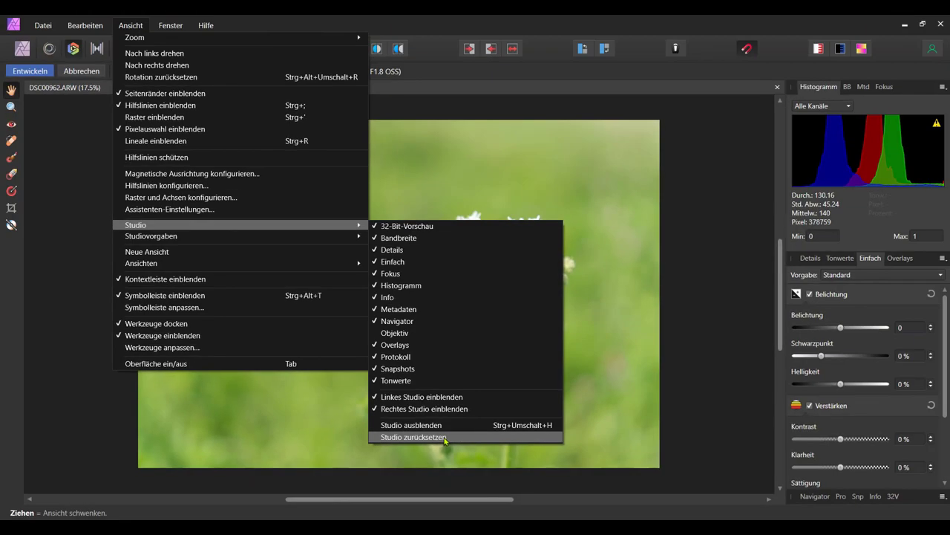
pyautogui.click(444, 437)
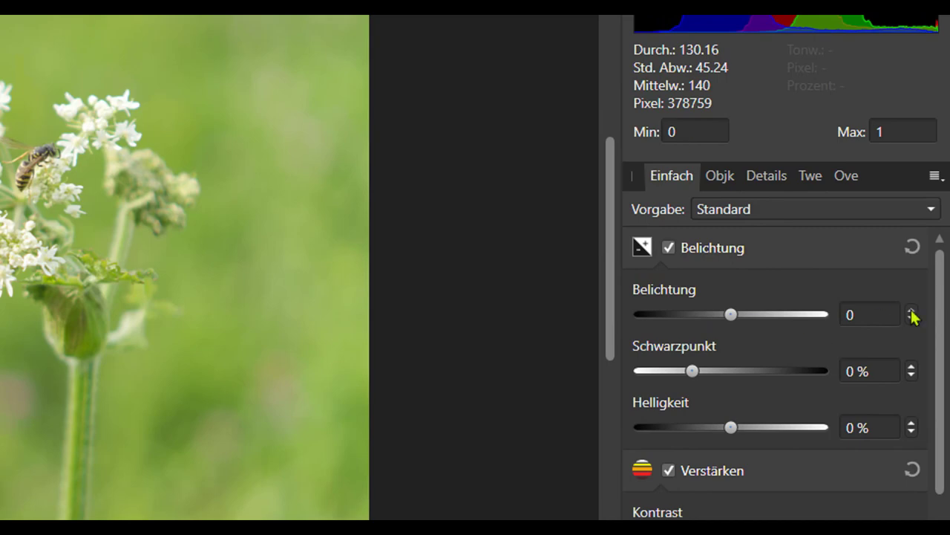
# Step: Set Belichtung to -0.408 and Schwarzpunkt to 1 % in the Einfach tab
pyautogui.scroll(-3, 910, 315)
pyautogui.scroll(-2, 910, 323)
pyautogui.scroll(3, 826, 372)
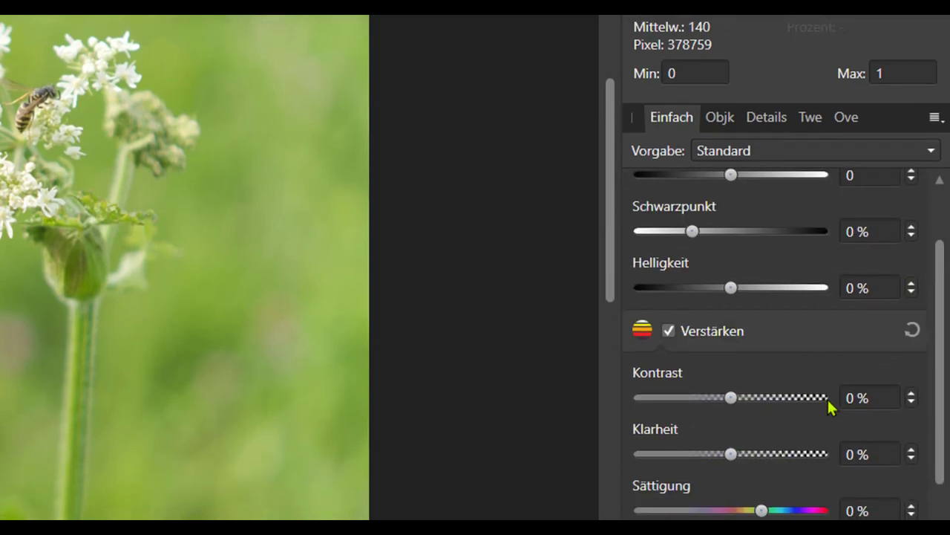
pyautogui.scroll(2, 830, 401)
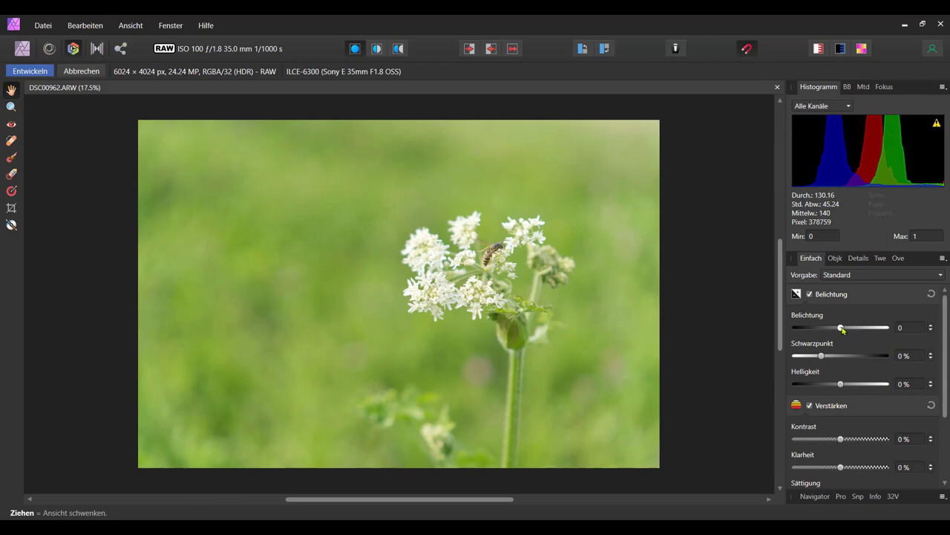
pyautogui.moveTo(842, 327)
pyautogui.mouseDown()
pyautogui.moveTo(853, 330)
pyautogui.moveTo(838, 330)
pyautogui.mouseUp()
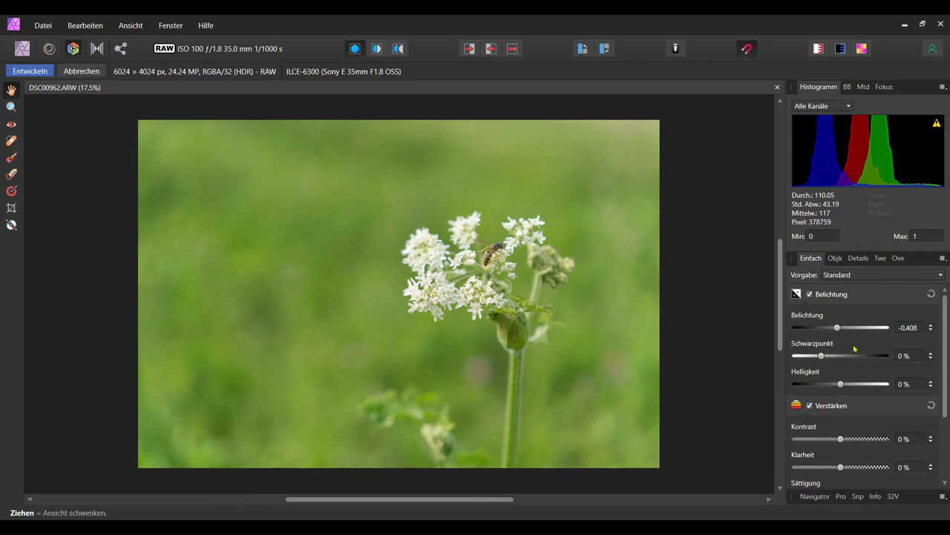
pyautogui.moveTo(821, 356)
pyautogui.mouseDown()
pyautogui.moveTo(833, 356)
pyautogui.moveTo(822, 356)
pyautogui.moveTo(841, 384)
pyautogui.mouseUp()
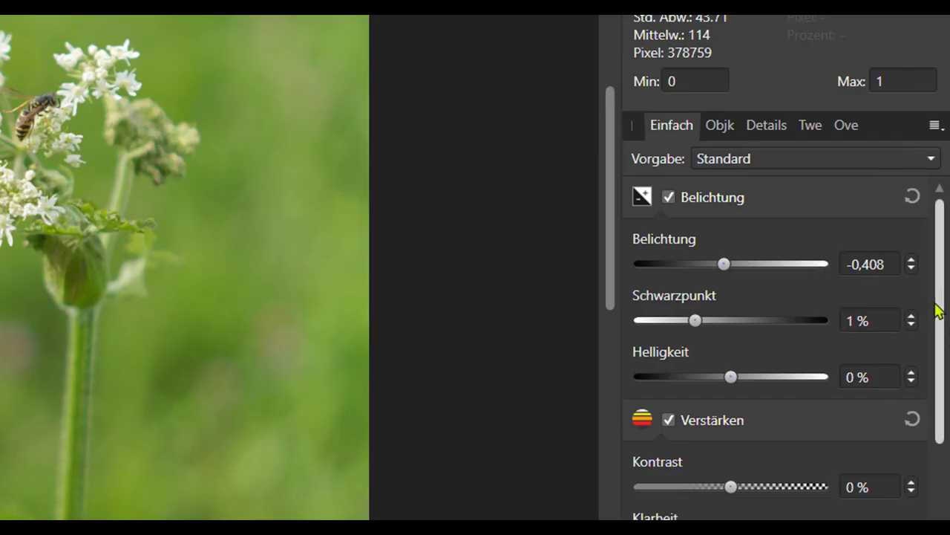
pyautogui.moveTo(937, 310); pyautogui.dragTo(940, 396)
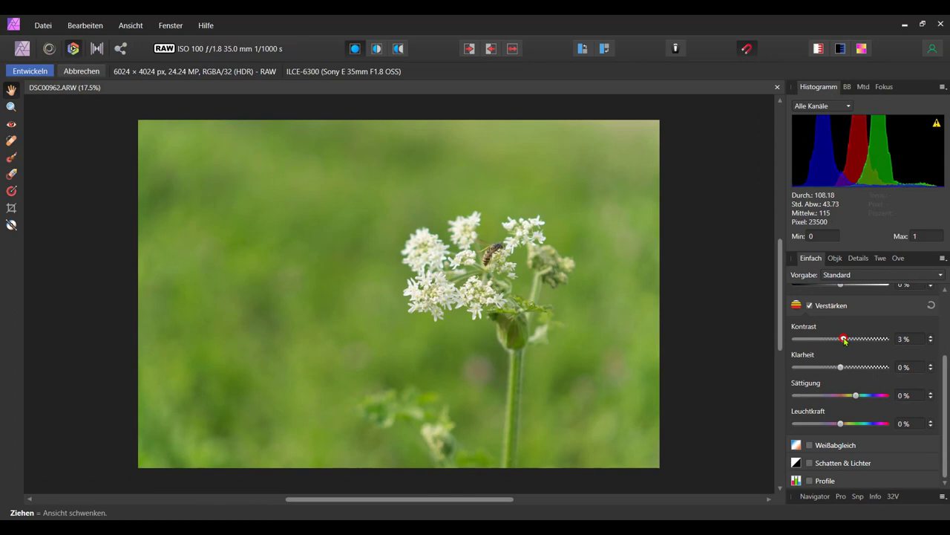
# Step: Test contrast levels, then push clarity up to between 94 % and full strength
pyautogui.moveTo(841, 339)
pyautogui.mouseDown()
pyautogui.moveTo(859, 338)
pyautogui.moveTo(842, 351)
pyautogui.mouseUp()
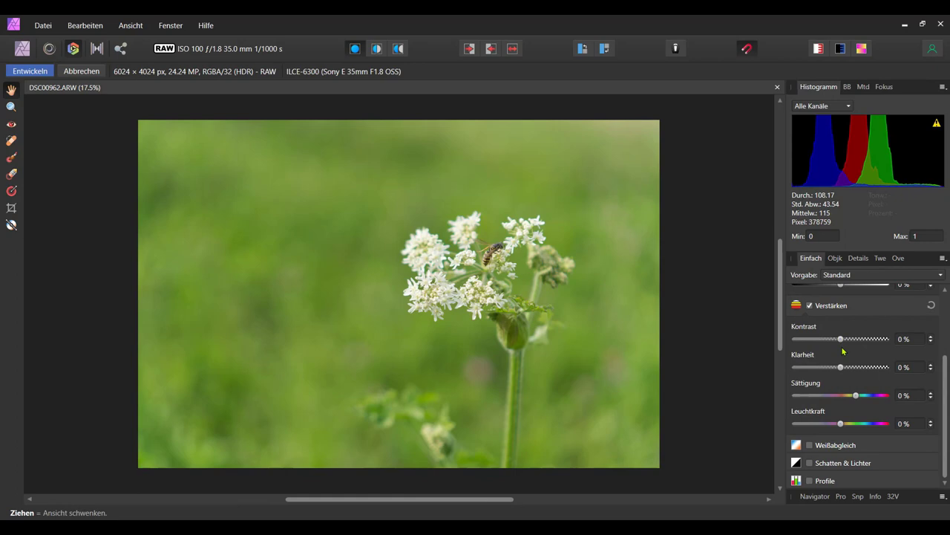
pyautogui.moveTo(843, 343); pyautogui.dragTo(843, 347)
pyautogui.moveTo(843, 368); pyautogui.dragTo(885, 363)
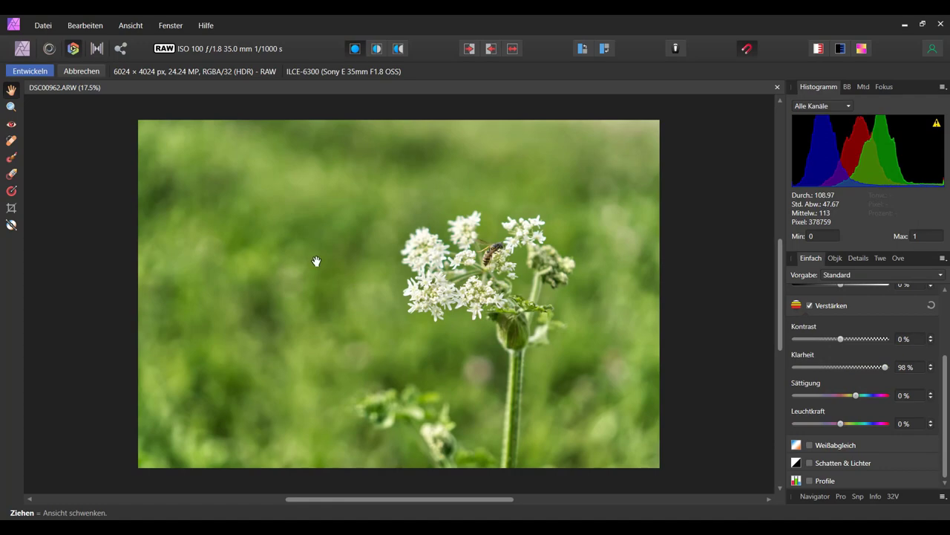
pyautogui.scroll(2, 453, 306)
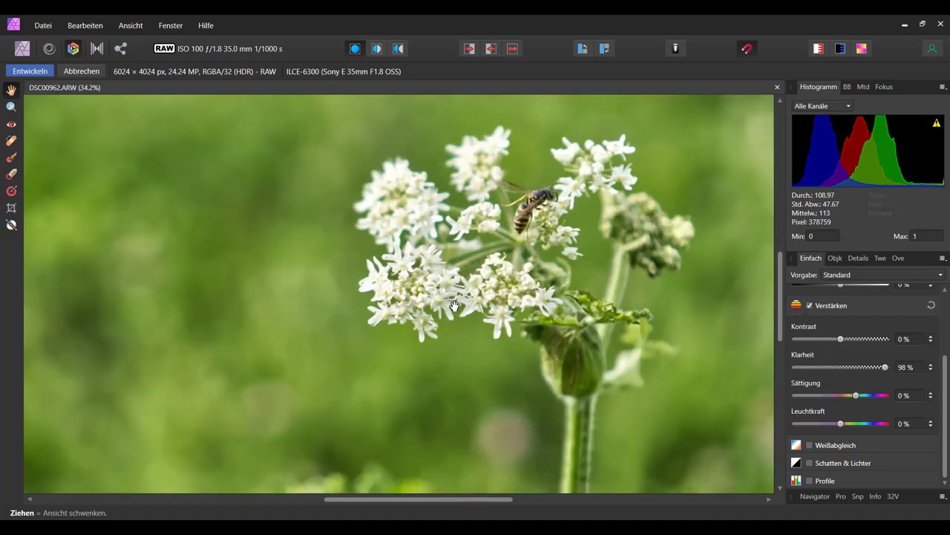
pyautogui.moveTo(887, 369); pyautogui.dragTo(881, 375)
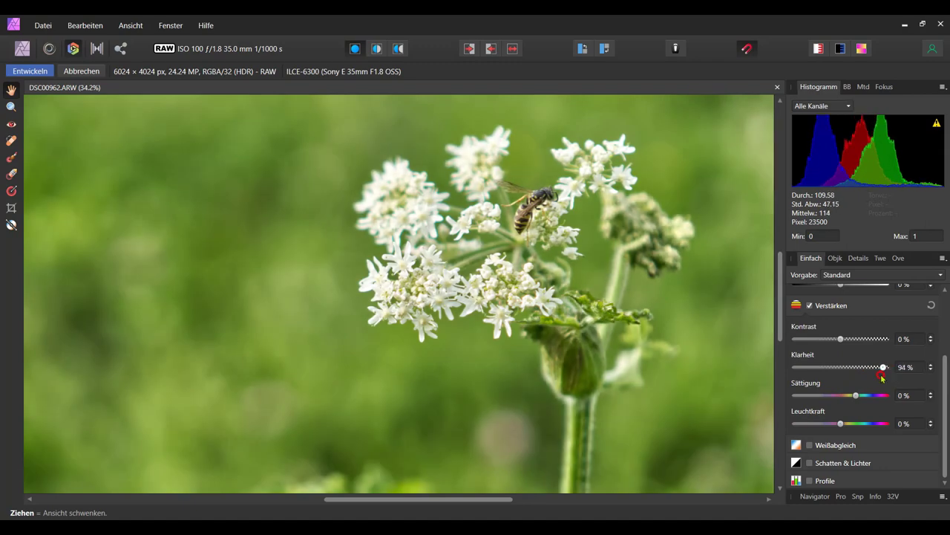
pyautogui.moveTo(881, 376); pyautogui.dragTo(889, 368)
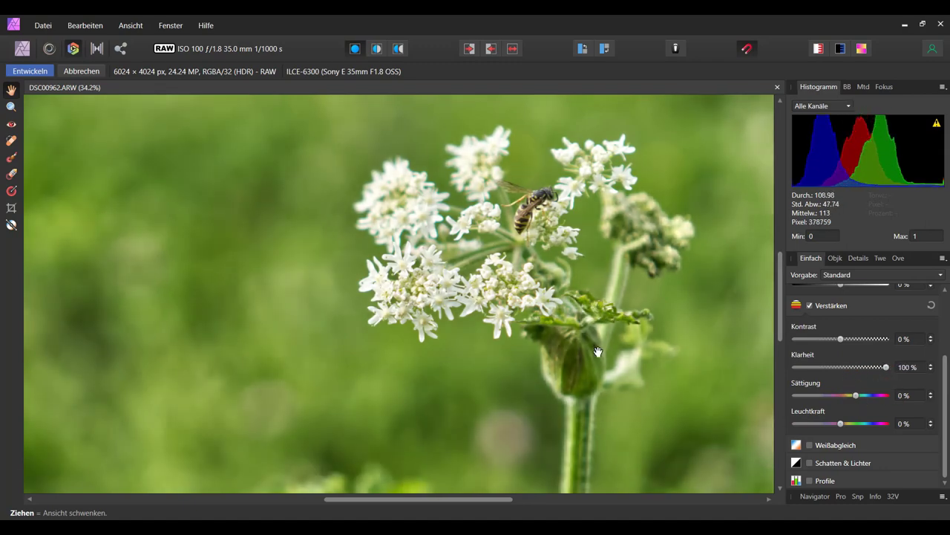
# Step: Try reduced and negative clarity amounts, then reset the Verstärken group to 0 %
pyautogui.scroll(-2, 597, 352)
pyautogui.scroll(-1, 598, 351)
pyautogui.moveTo(886, 367)
pyautogui.mouseDown()
pyautogui.moveTo(866, 394)
pyautogui.moveTo(843, 399)
pyautogui.mouseUp()
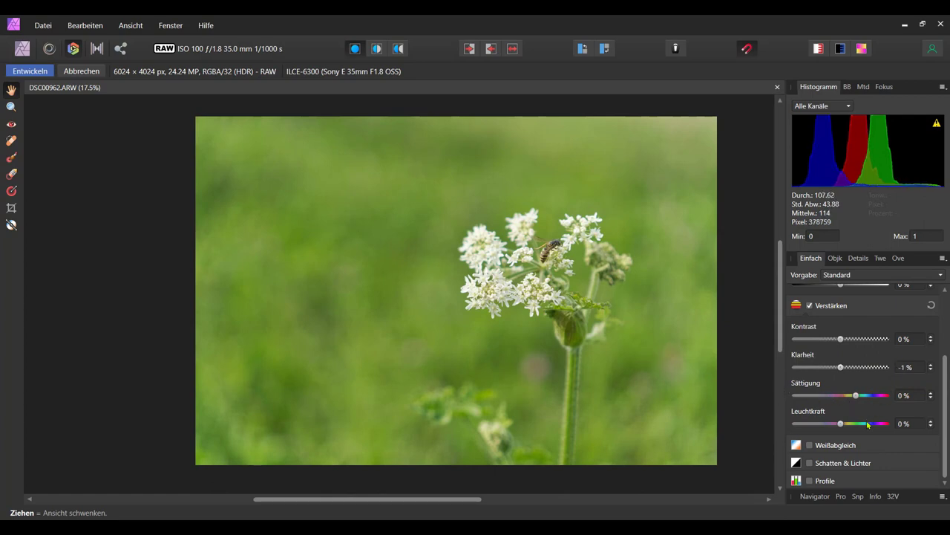
pyautogui.moveTo(840, 367); pyautogui.dragTo(831, 373)
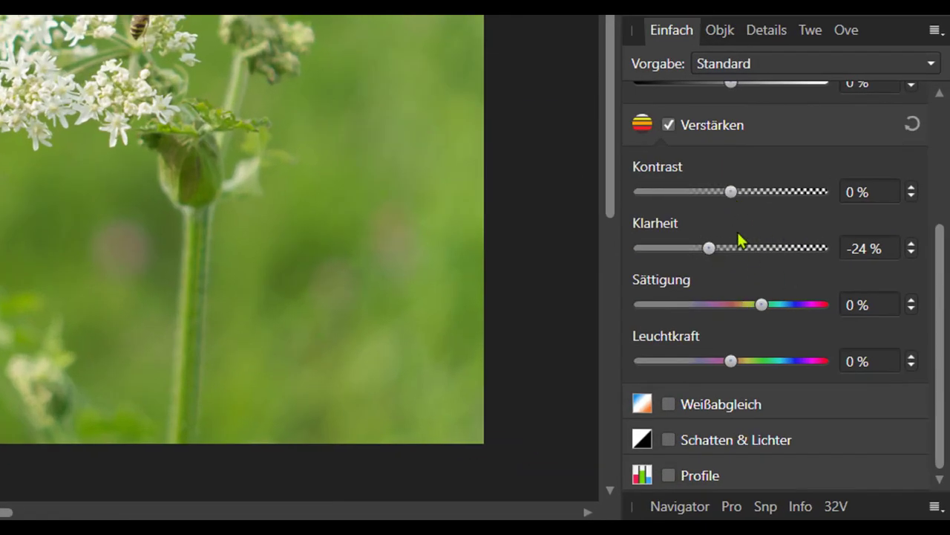
pyautogui.moveTo(715, 257)
pyautogui.mouseDown()
pyautogui.moveTo(736, 261)
pyautogui.moveTo(715, 270)
pyautogui.moveTo(735, 265)
pyautogui.mouseUp()
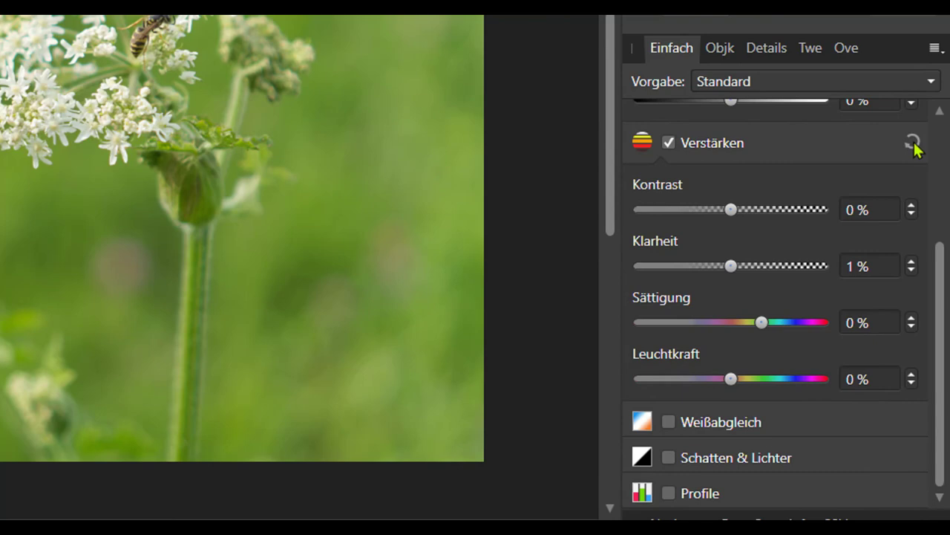
pyautogui.click(914, 143)
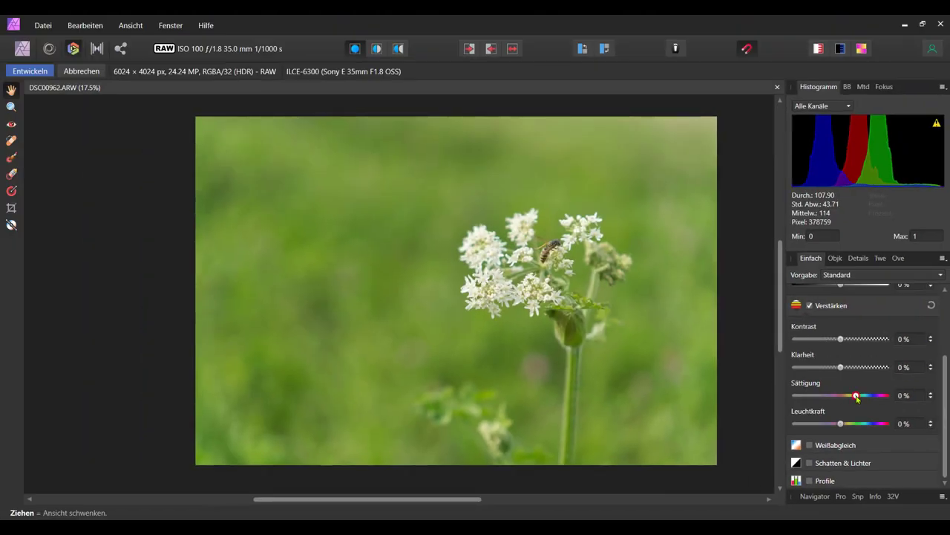
# Step: Boost Sättigung, drag it to -100 % for greyscale, then bring some colour back
pyautogui.moveTo(857, 395); pyautogui.dragTo(874, 396)
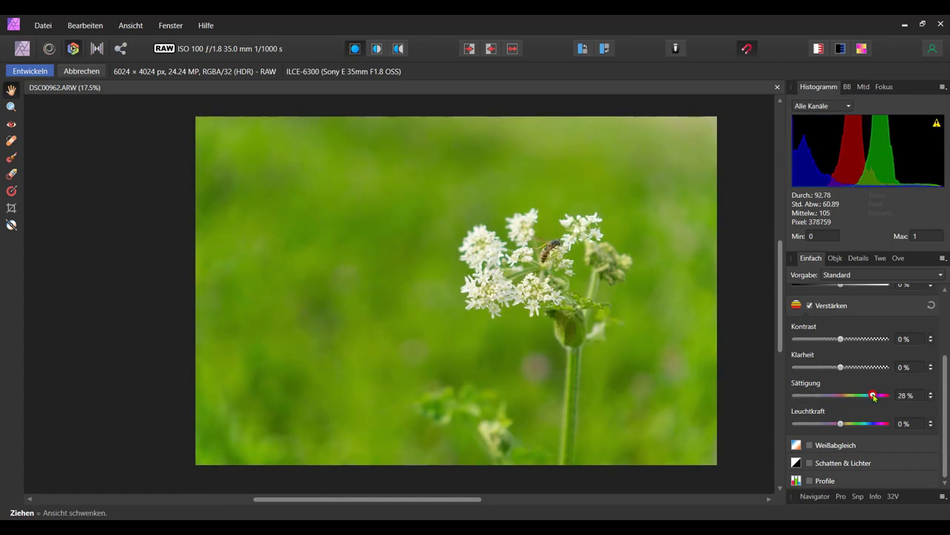
pyautogui.moveTo(874, 396); pyautogui.dragTo(888, 396)
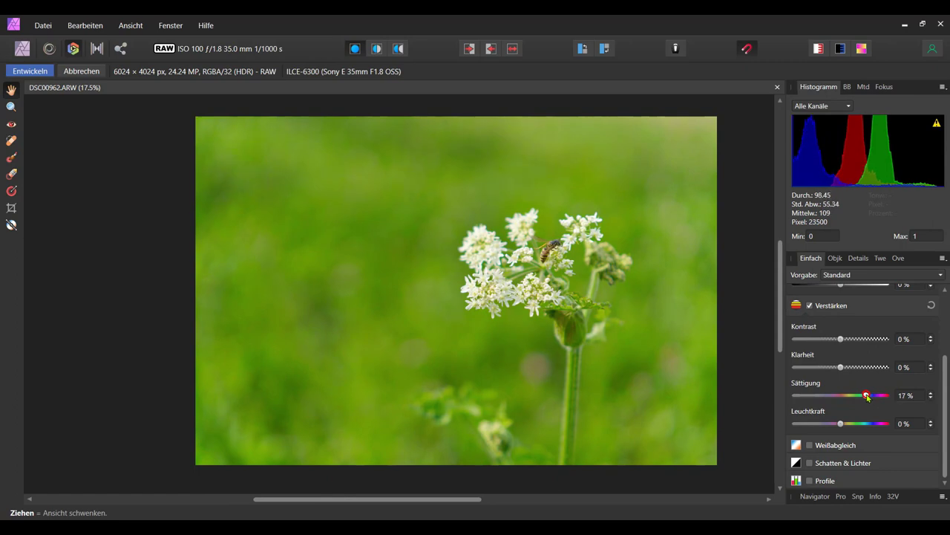
pyautogui.moveTo(876, 395); pyautogui.dragTo(859, 395)
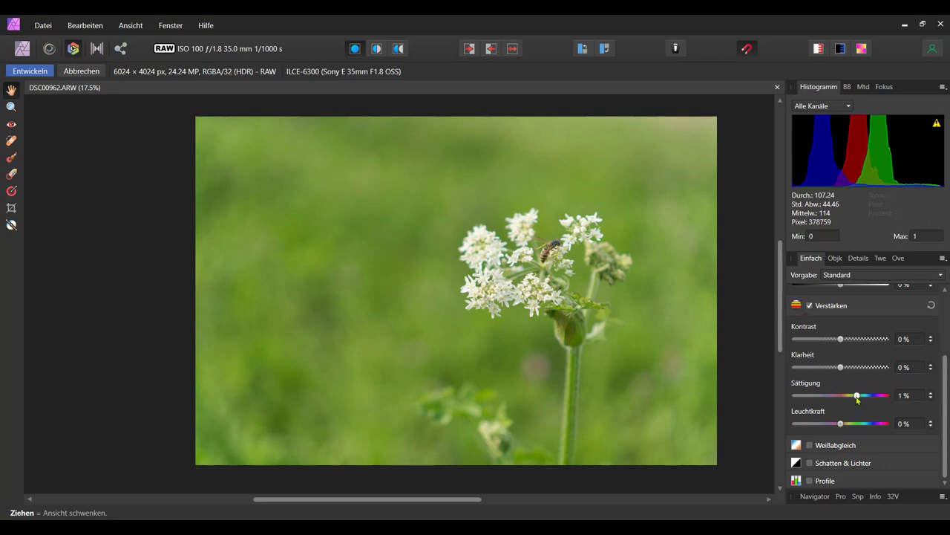
pyautogui.moveTo(856, 396); pyautogui.dragTo(752, 408)
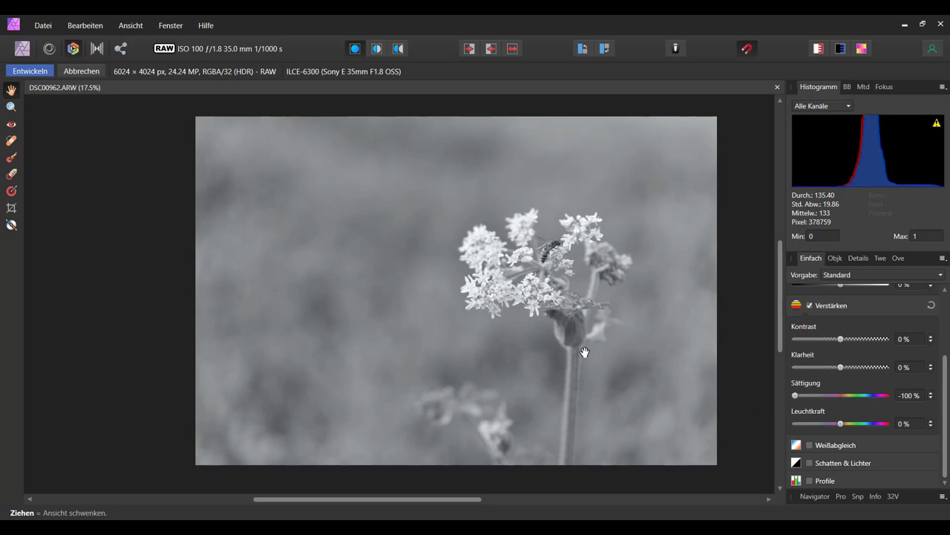
pyautogui.moveTo(795, 395); pyautogui.dragTo(830, 395)
# Step: Reset saturation to 0% and bring vibrance (Leuchtkraft) up to 50%
pyautogui.click(931, 308)
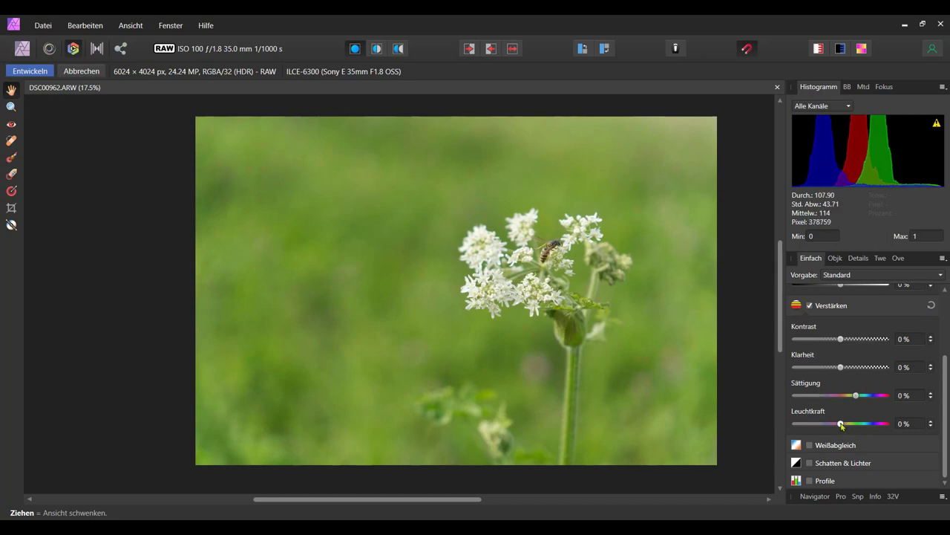
pyautogui.moveTo(841, 424); pyautogui.dragTo(721, 435)
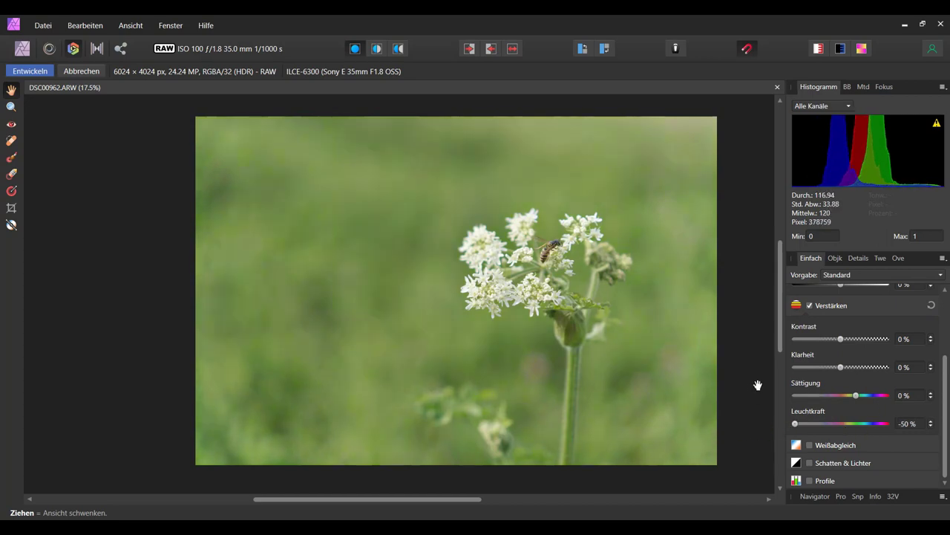
pyautogui.moveTo(795, 424); pyautogui.dragTo(891, 427)
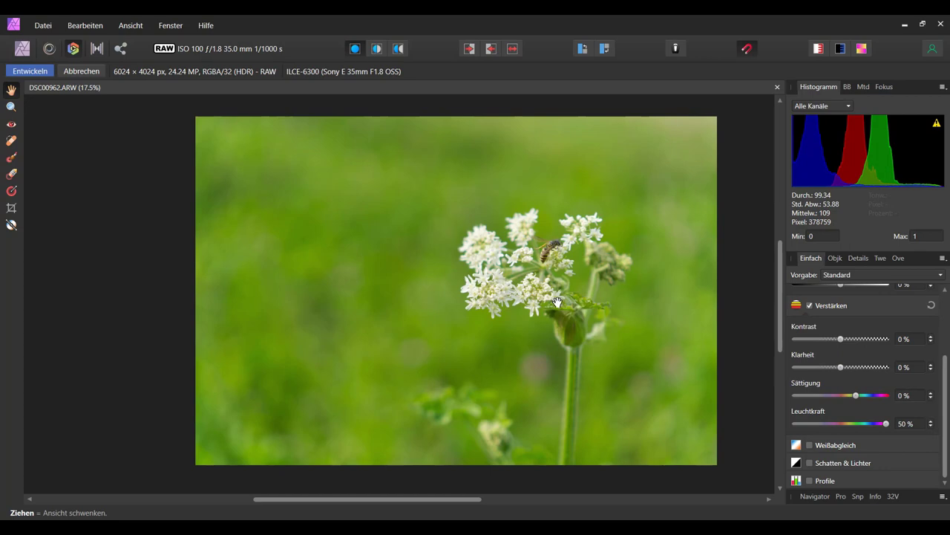
# Step: Scroll down the panel and enable the Shadows & Highlights (Schatten & Lichter) adjustment
pyautogui.moveTo(945, 393); pyautogui.dragTo(946, 297)
pyautogui.scroll(-3, 891, 364)
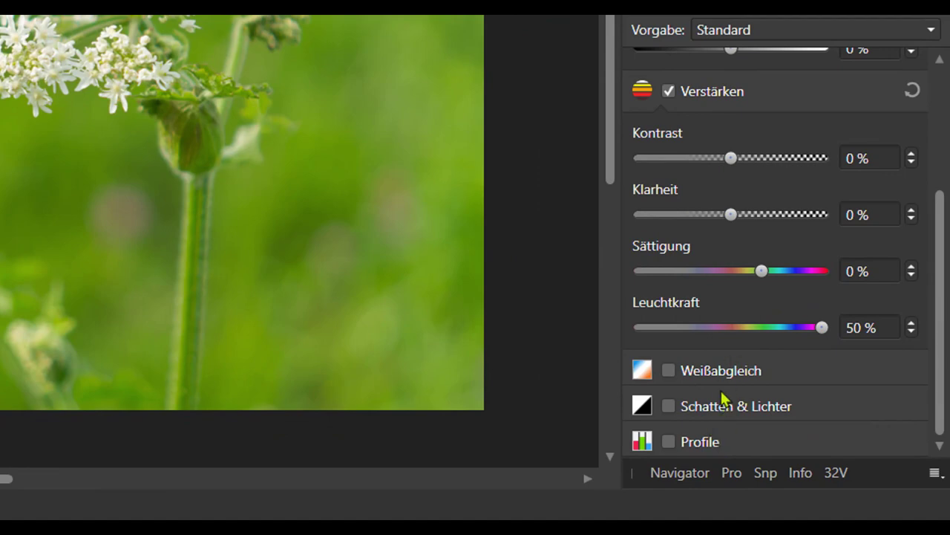
pyautogui.click(669, 408)
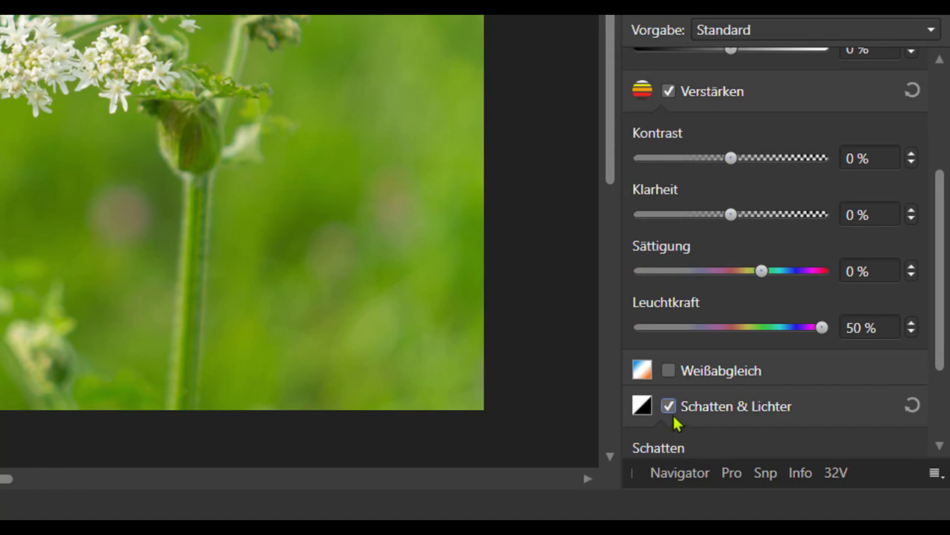
# Step: Set Schatten to -100% and Lichter to 78% in Shadows & Highlights
pyautogui.scroll(-2, 709, 413)
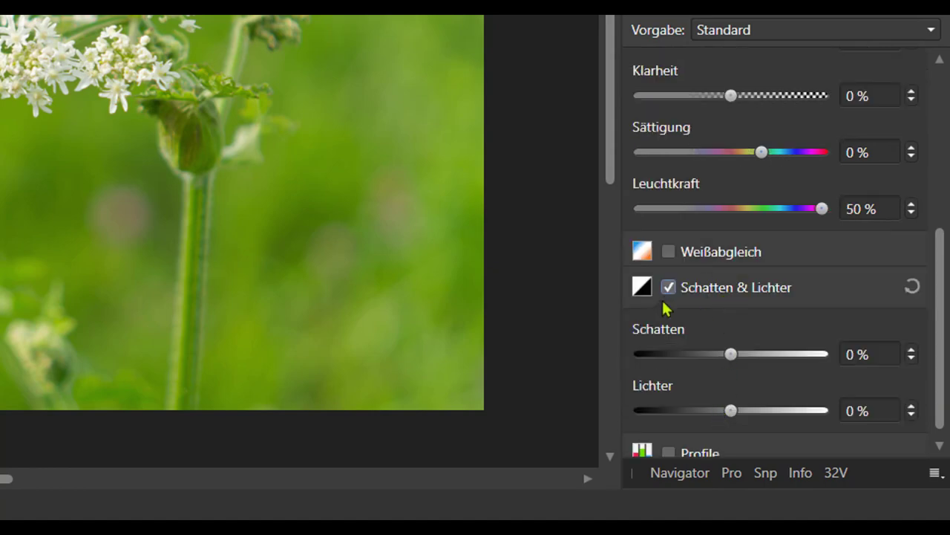
pyautogui.scroll(-1, 726, 331)
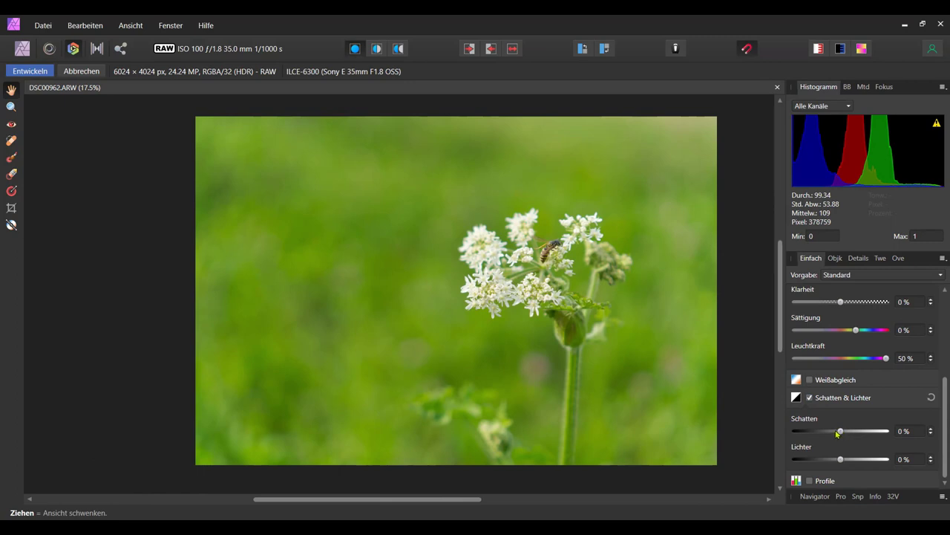
pyautogui.moveTo(843, 433); pyautogui.dragTo(821, 436)
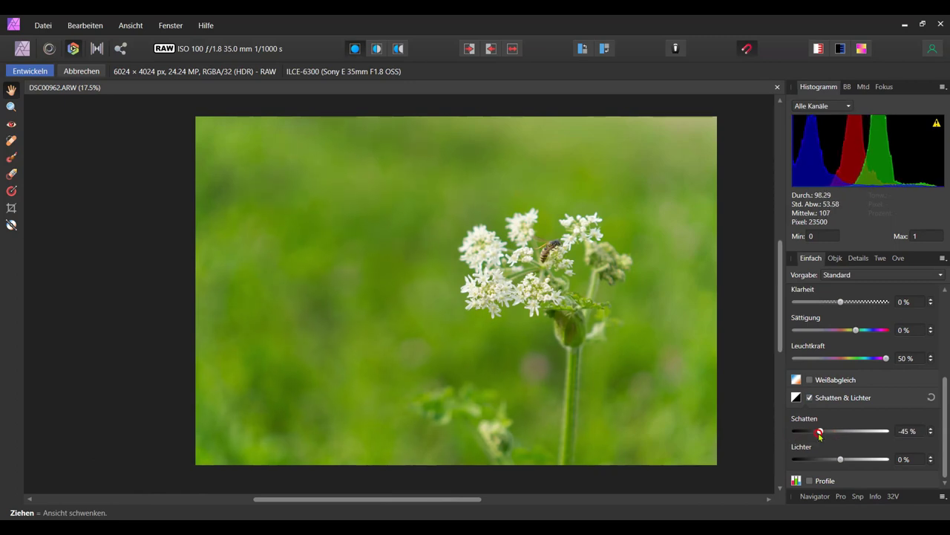
pyautogui.moveTo(820, 435); pyautogui.dragTo(770, 452)
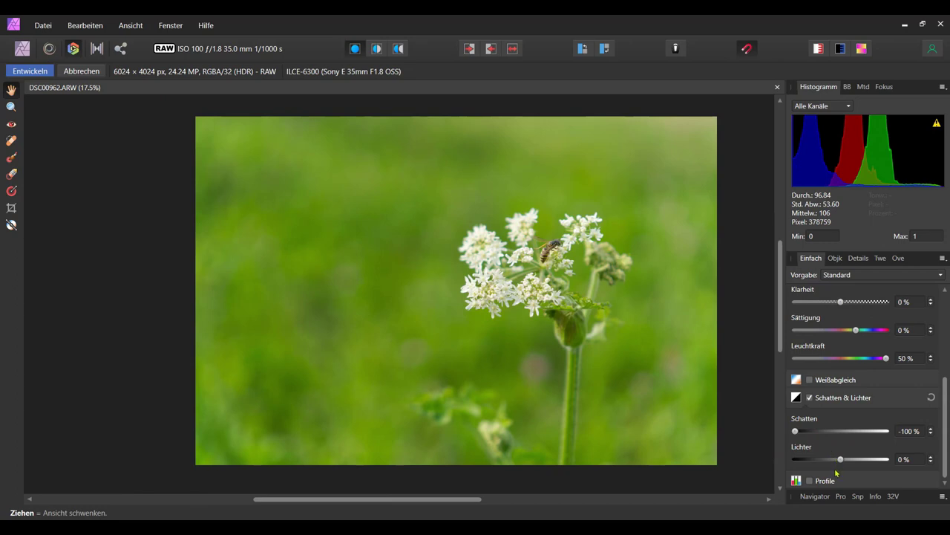
pyautogui.moveTo(840, 470); pyautogui.dragTo(861, 467)
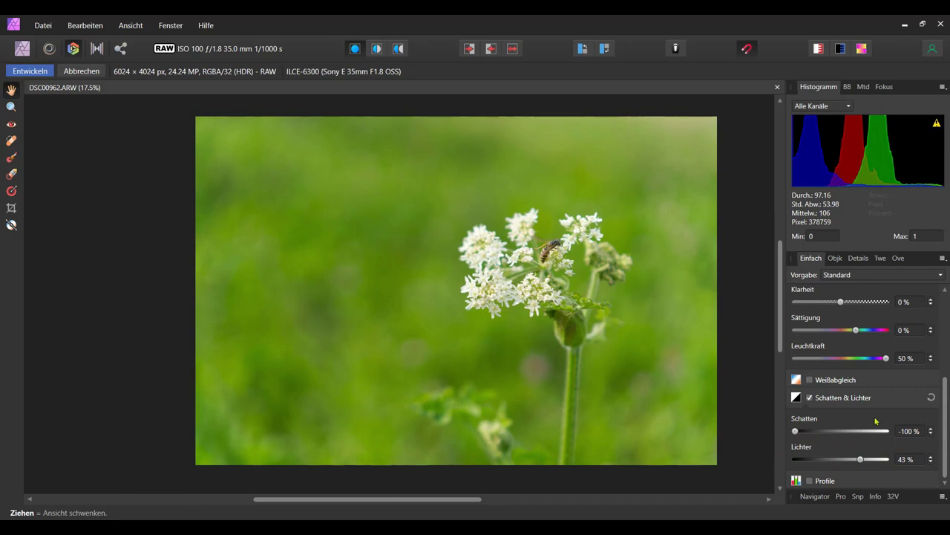
pyautogui.moveTo(860, 458); pyautogui.dragTo(893, 464)
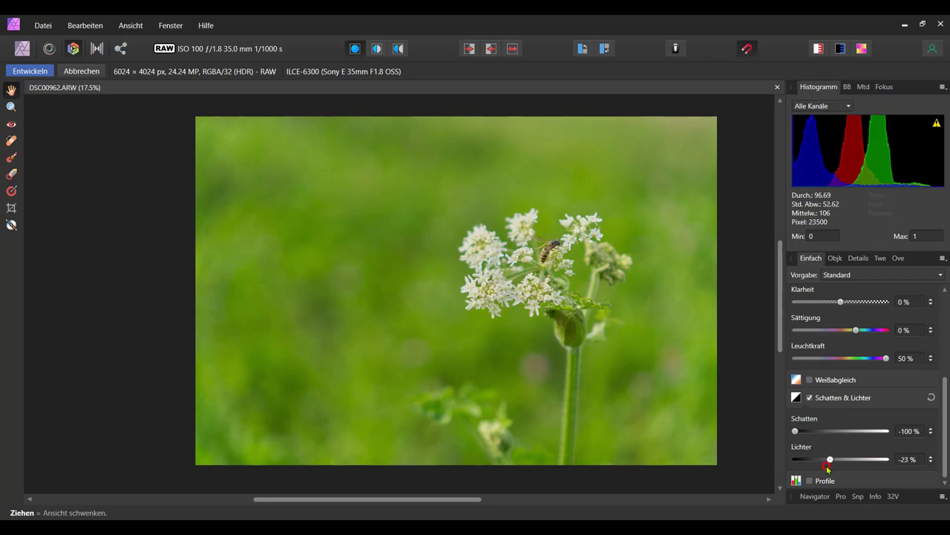
pyautogui.moveTo(893, 464); pyautogui.dragTo(877, 466)
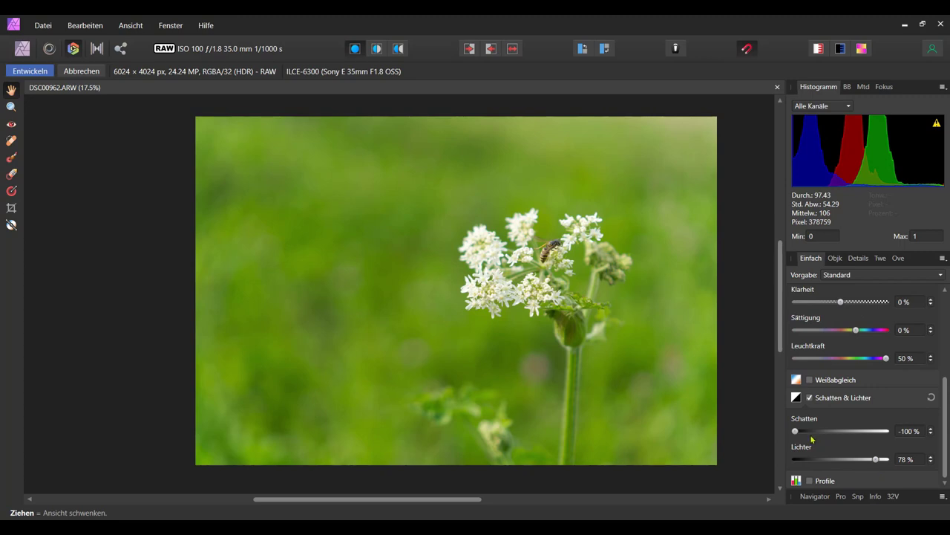
pyautogui.moveTo(946, 416); pyautogui.dragTo(947, 338)
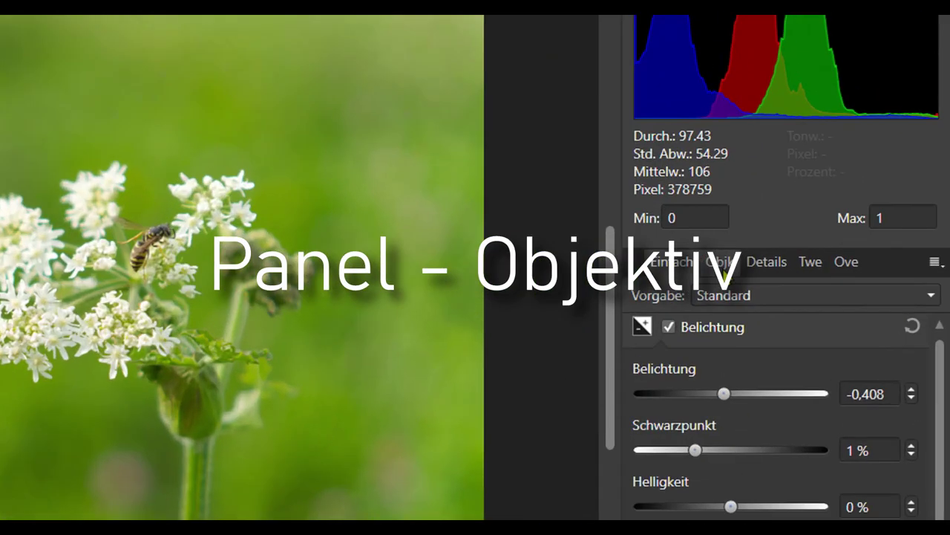
# Step: In the Lens panel, toggle lens correction off and on to compare, leaving it enabled
pyautogui.click(720, 263)
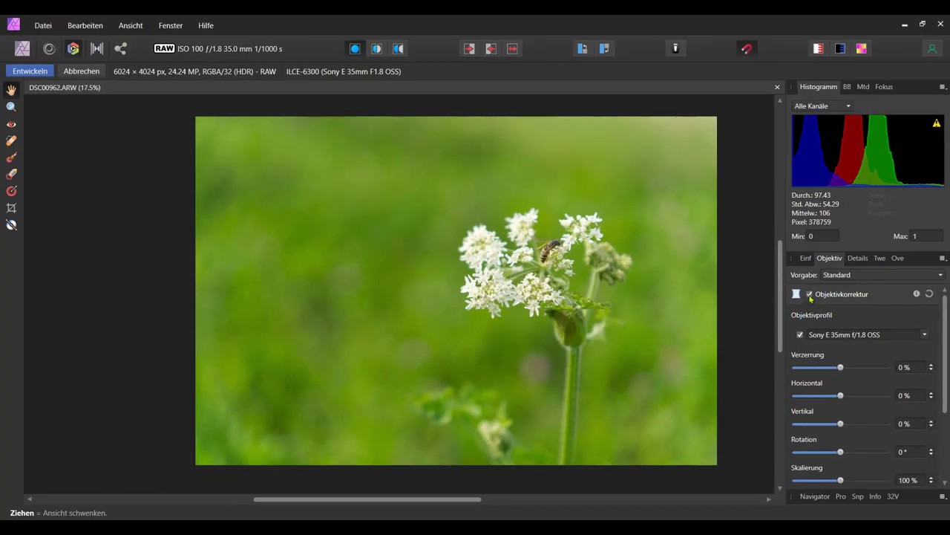
pyautogui.click(810, 294)
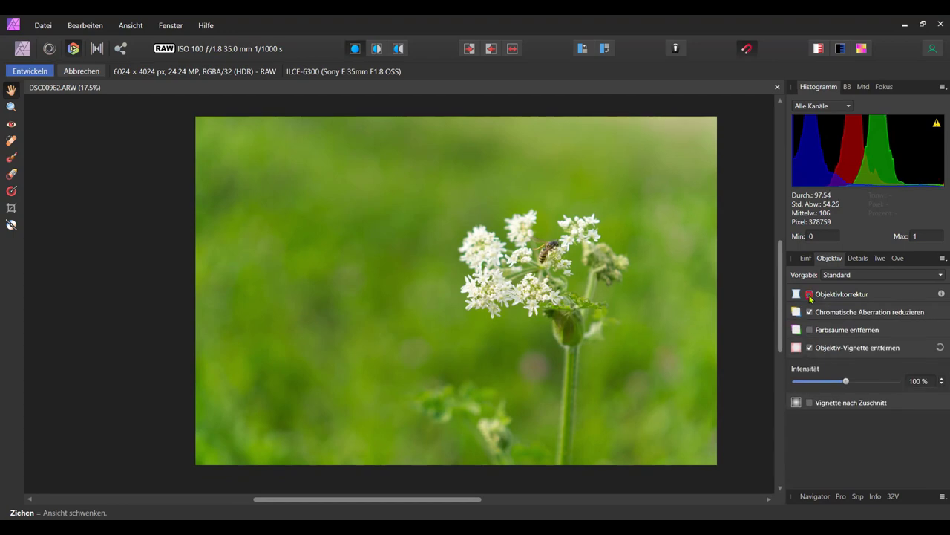
pyautogui.click(809, 294)
pyautogui.click(810, 294)
pyautogui.click(810, 294)
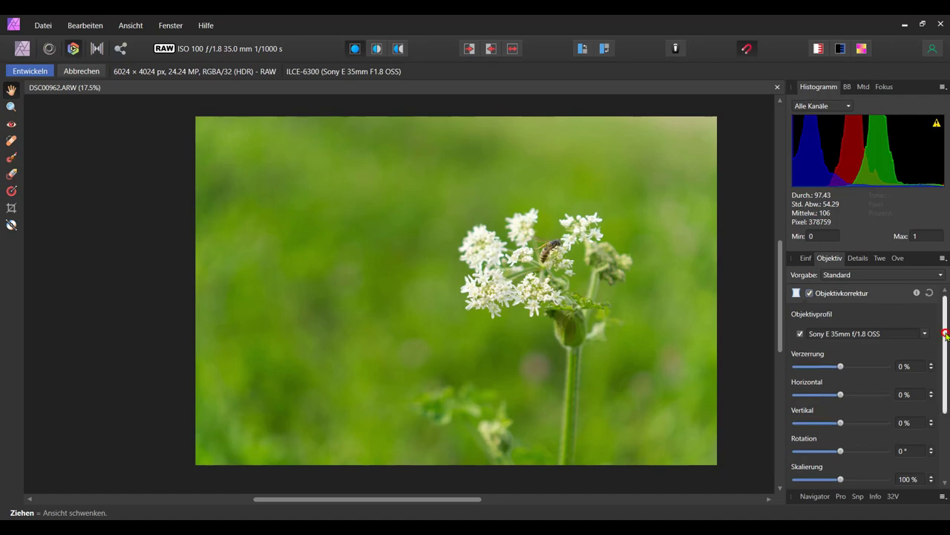
pyautogui.scroll(-2, 874, 357)
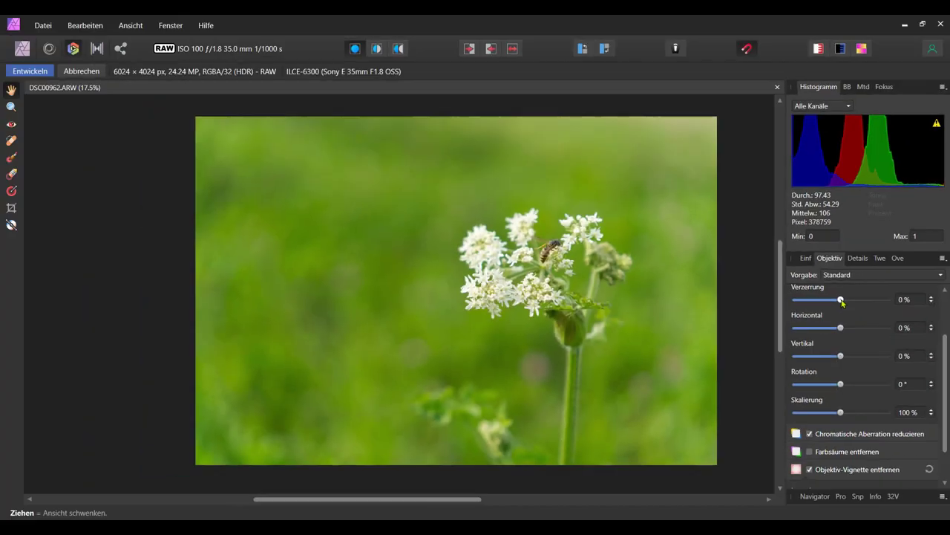
# Step: Try distortion correction, reset it to 0%, and turn off lens vignette removal
pyautogui.moveTo(840, 299)
pyautogui.mouseDown()
pyautogui.moveTo(856, 299)
pyautogui.moveTo(828, 301)
pyautogui.moveTo(856, 310)
pyautogui.mouseUp()
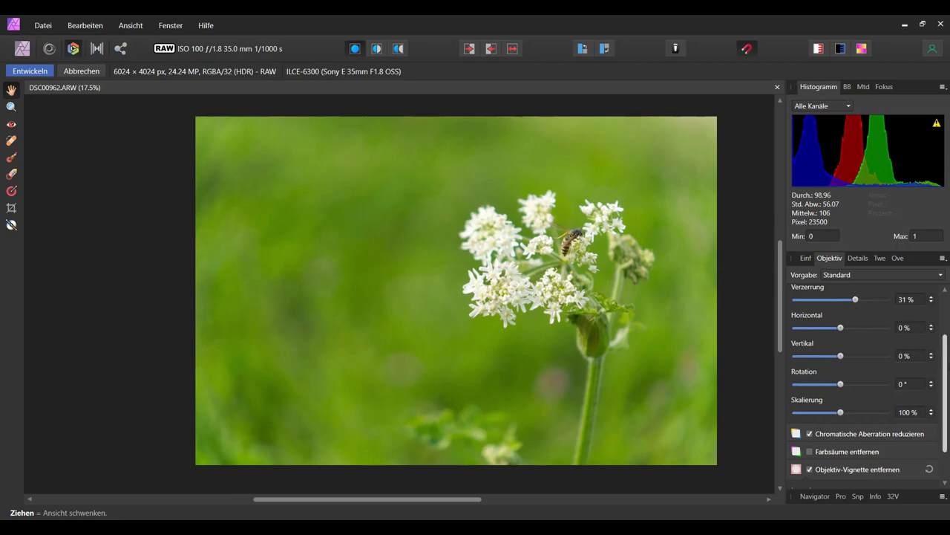
pyautogui.moveTo(947, 363); pyautogui.dragTo(946, 312)
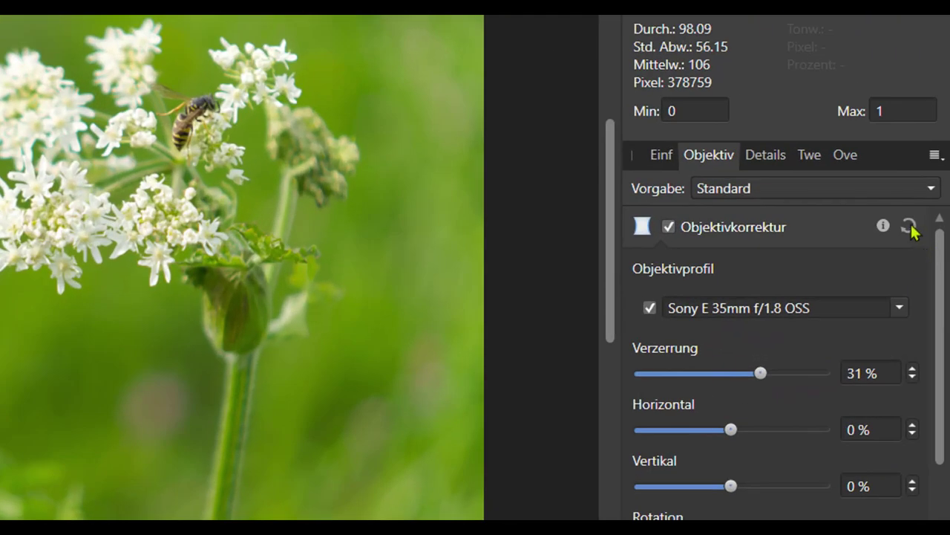
pyautogui.click(911, 229)
pyautogui.moveTo(946, 333); pyautogui.dragTo(948, 435)
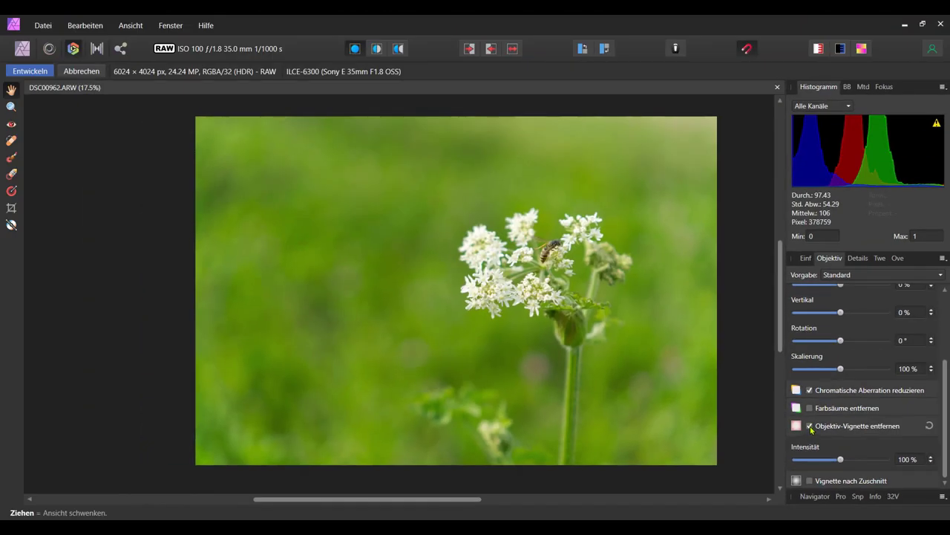
pyautogui.click(809, 426)
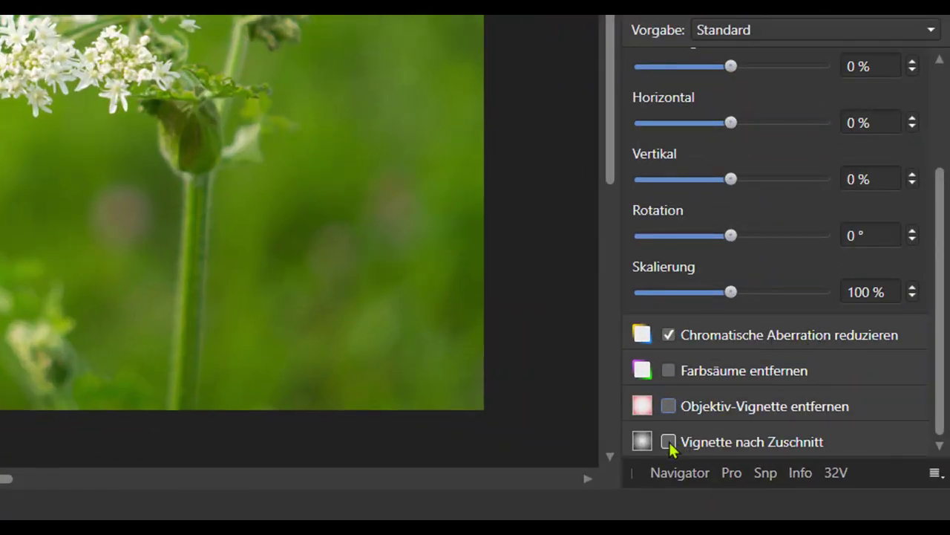
# Step: Add a post-crop vignette at -38% intensity, 167% scale and 21% hardness
pyautogui.click(669, 442)
pyautogui.scroll(-3, 812, 407)
pyautogui.scroll(-2, 812, 407)
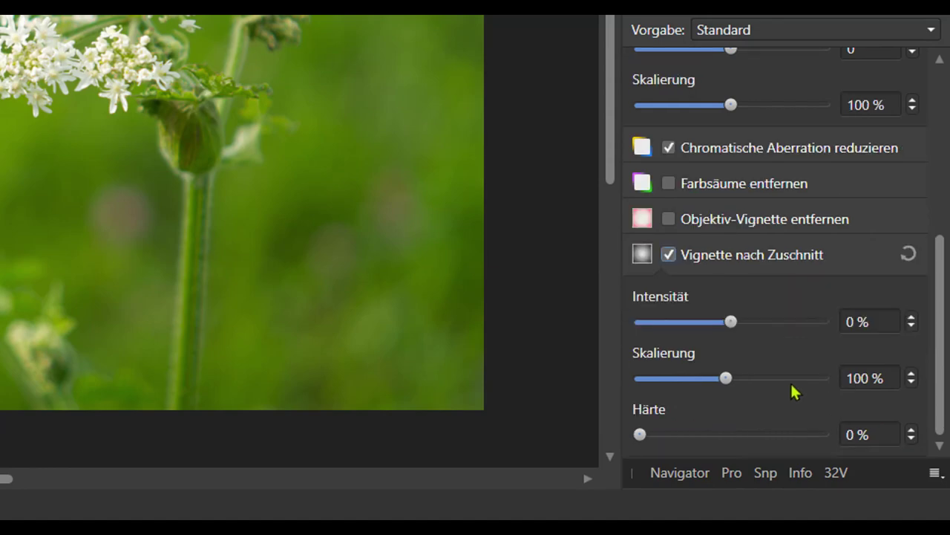
pyautogui.click(733, 322)
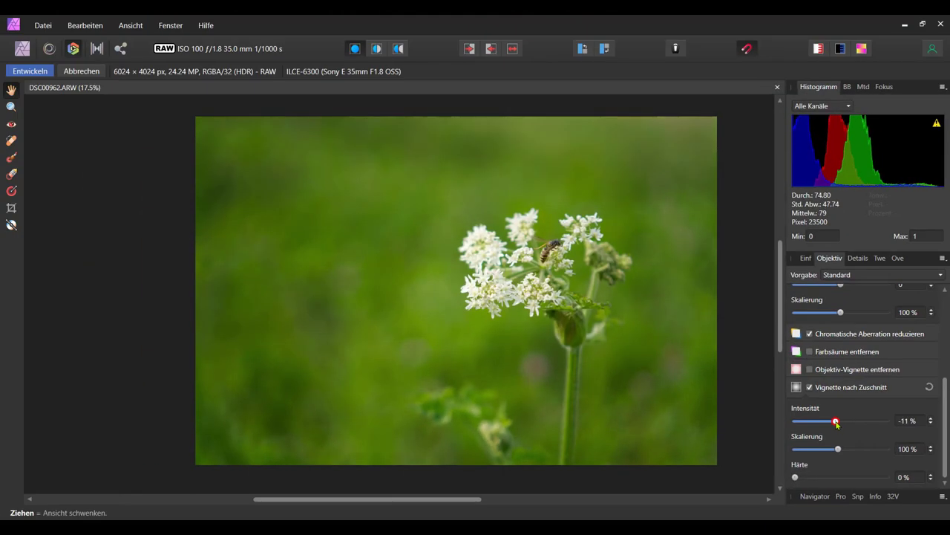
pyautogui.moveTo(734, 322)
pyautogui.mouseDown()
pyautogui.moveTo(832, 422)
pyautogui.moveTo(823, 421)
pyautogui.mouseUp()
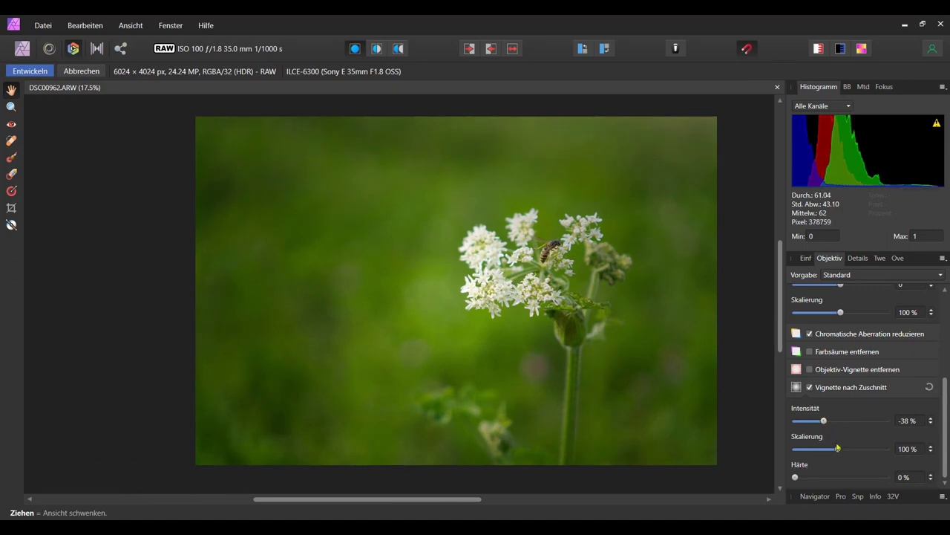
pyautogui.moveTo(839, 452)
pyautogui.mouseDown()
pyautogui.moveTo(862, 450)
pyautogui.moveTo(794, 451)
pyautogui.moveTo(870, 451)
pyautogui.mouseUp()
pyautogui.moveTo(889, 450); pyautogui.dragTo(870, 450)
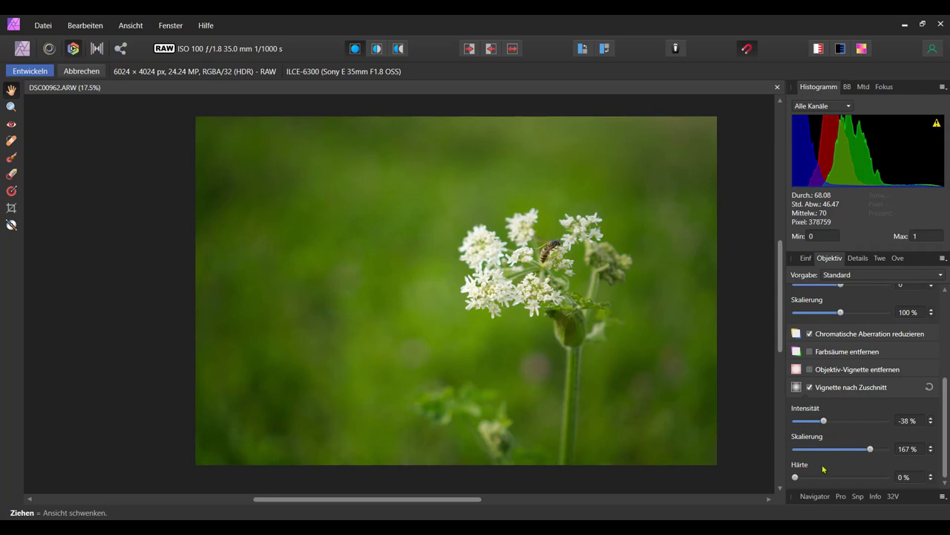
pyautogui.moveTo(795, 476); pyautogui.dragTo(815, 477)
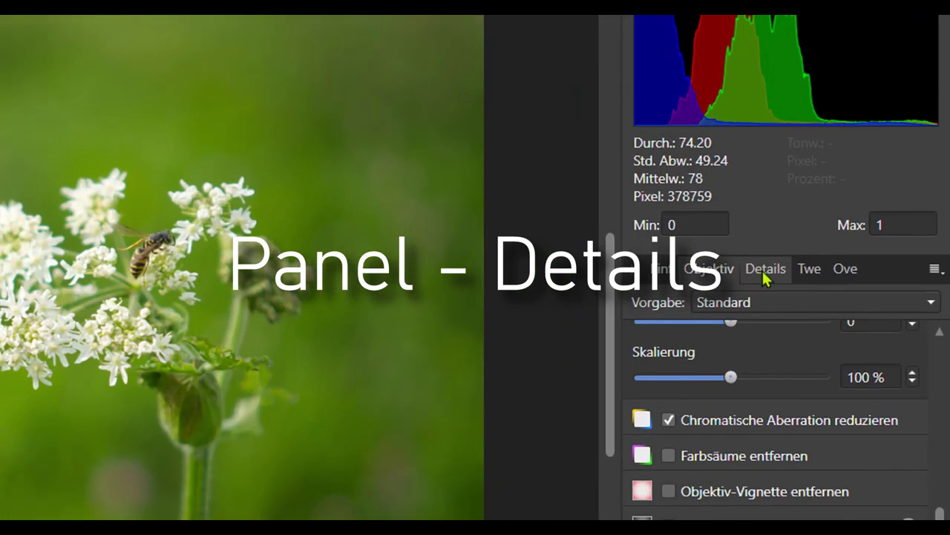
# Step: Turn on detail enhancement, raising the radius and pushing intensity to 100%
pyautogui.click(765, 270)
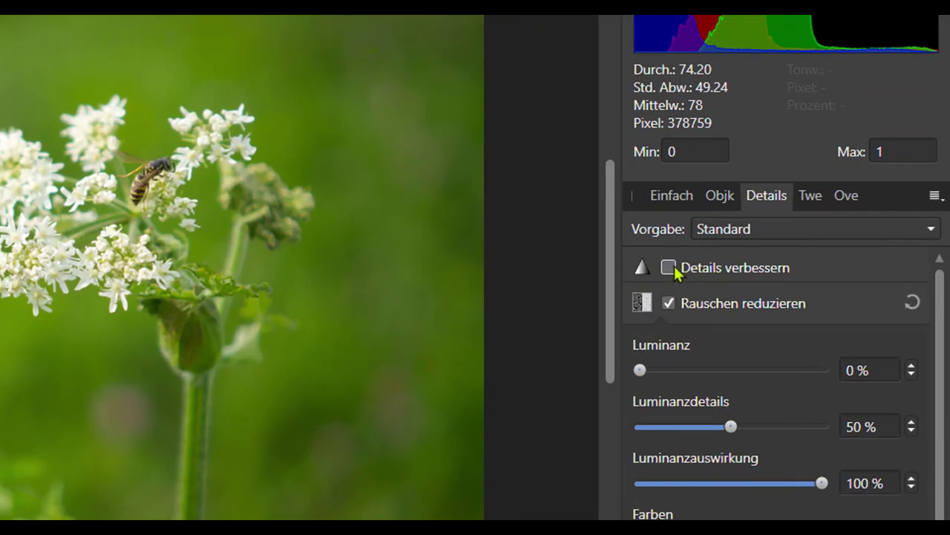
pyautogui.click(671, 268)
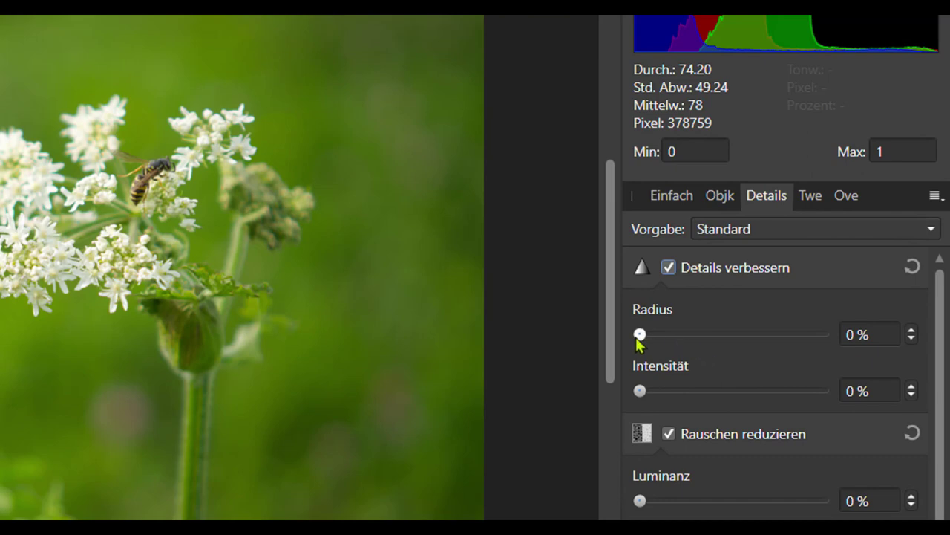
pyautogui.moveTo(640, 335); pyautogui.dragTo(698, 334)
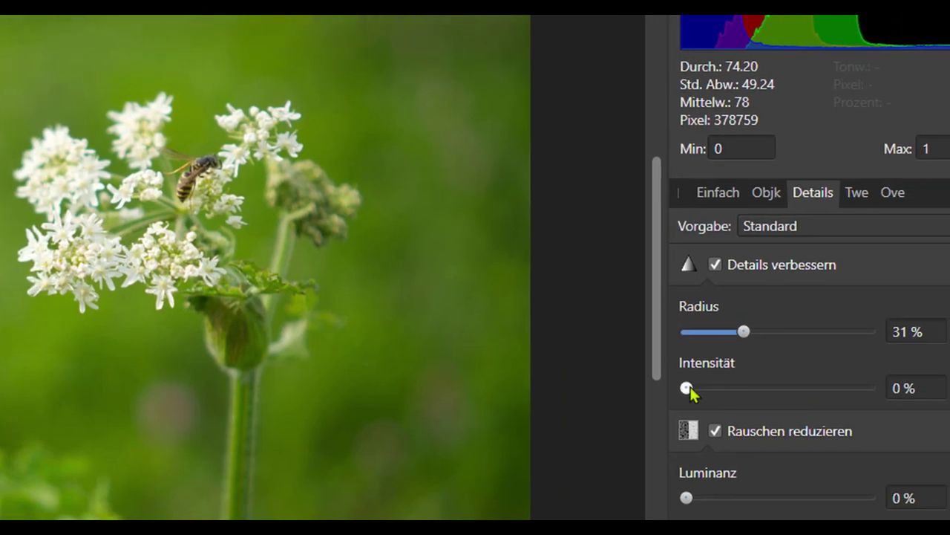
pyautogui.moveTo(687, 389); pyautogui.dragTo(863, 356)
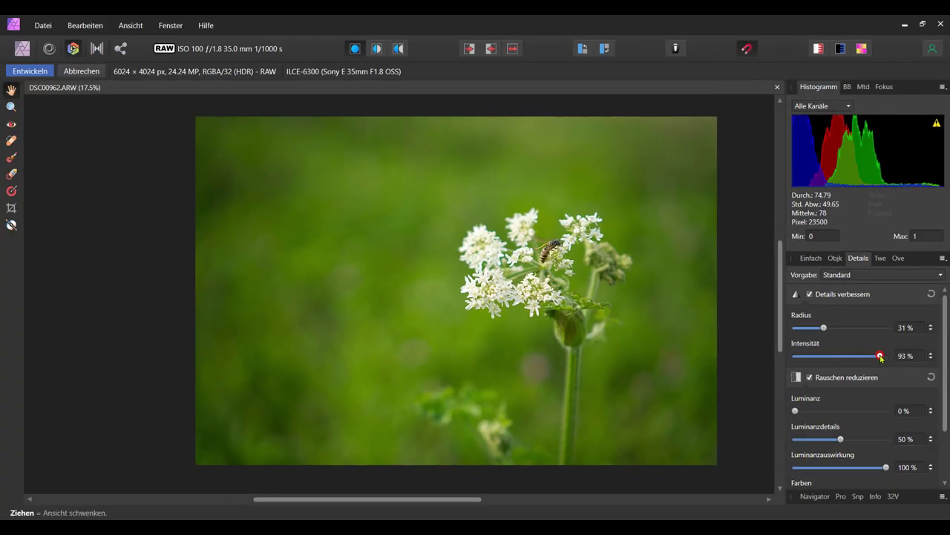
pyautogui.moveTo(863, 358); pyautogui.dragTo(885, 356)
# Step: Zoom in on the wasp and compare sharpening intensity lowered, then restored to 100%
pyautogui.scroll(2, 532, 285)
pyautogui.scroll(1, 532, 284)
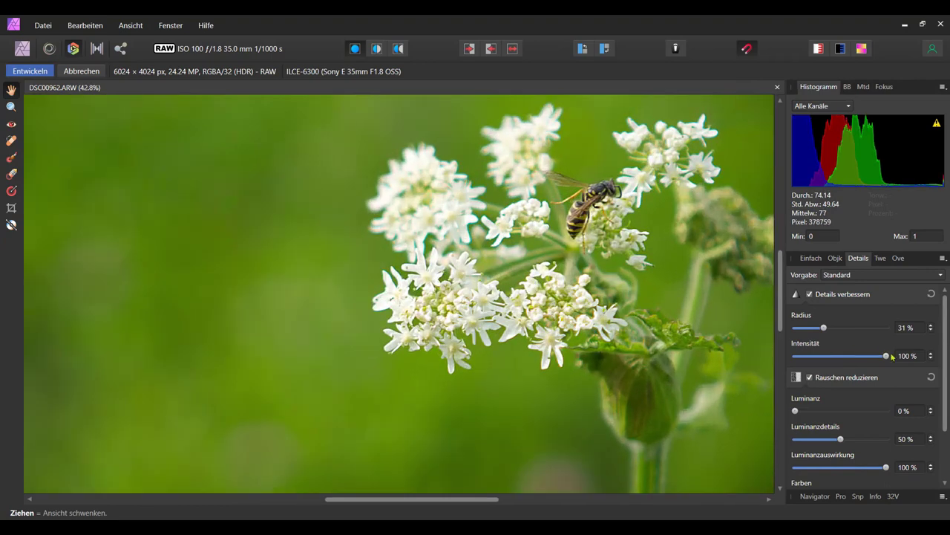
pyautogui.moveTo(885, 356)
pyautogui.mouseDown()
pyautogui.moveTo(750, 359)
pyautogui.moveTo(936, 363)
pyautogui.moveTo(732, 376)
pyautogui.moveTo(849, 376)
pyautogui.moveTo(768, 379)
pyautogui.mouseUp()
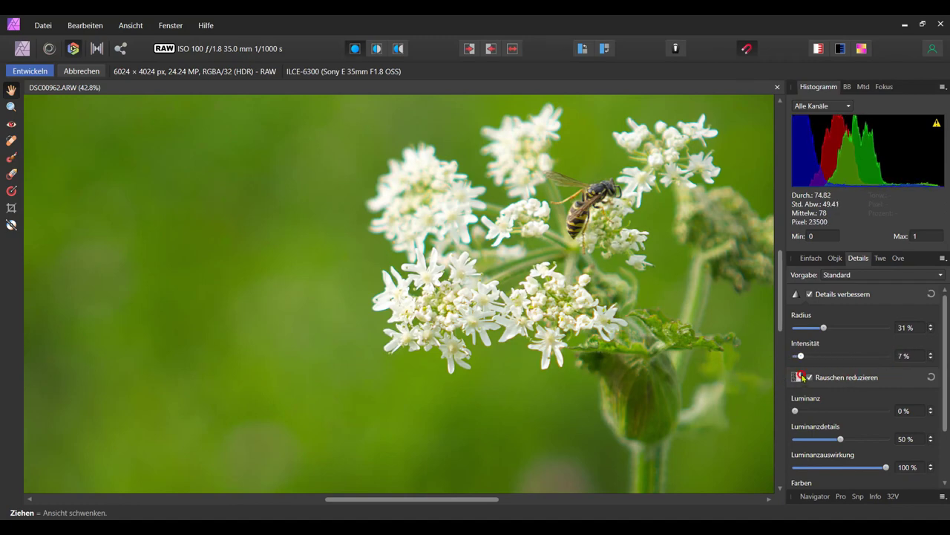
pyautogui.moveTo(760, 379); pyautogui.dragTo(888, 374)
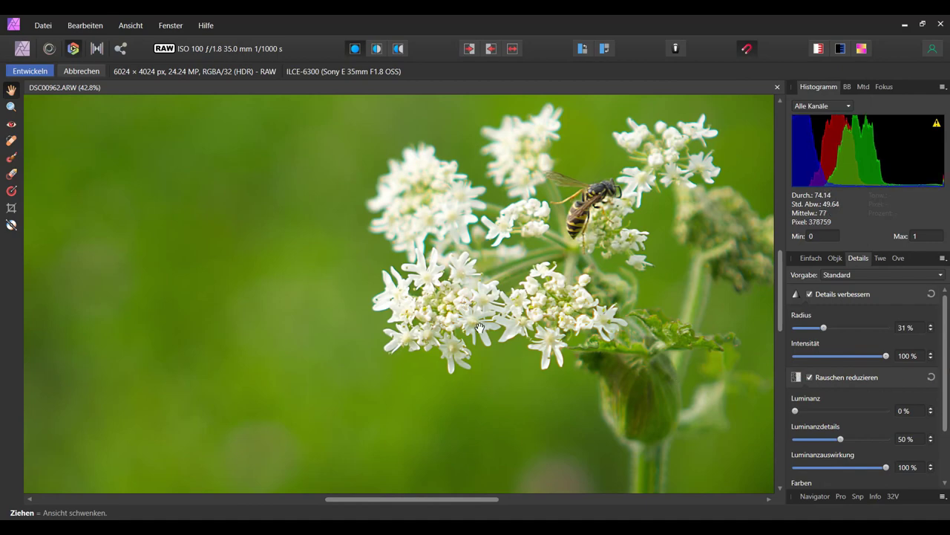
pyautogui.scroll(1, 453, 328)
pyautogui.scroll(-3, 450, 297)
pyautogui.scroll(-2, 451, 297)
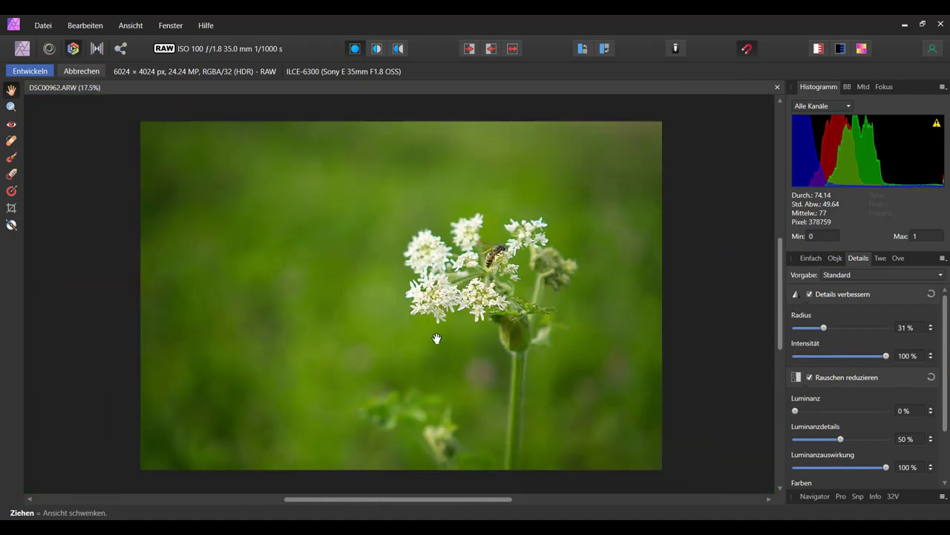
pyautogui.scroll(3, 438, 338)
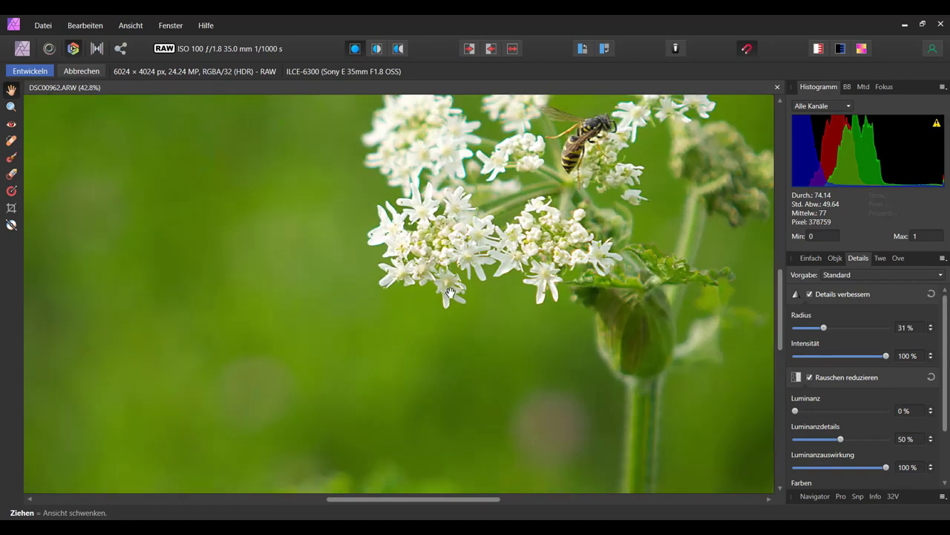
pyautogui.moveTo(452, 286); pyautogui.dragTo(446, 309)
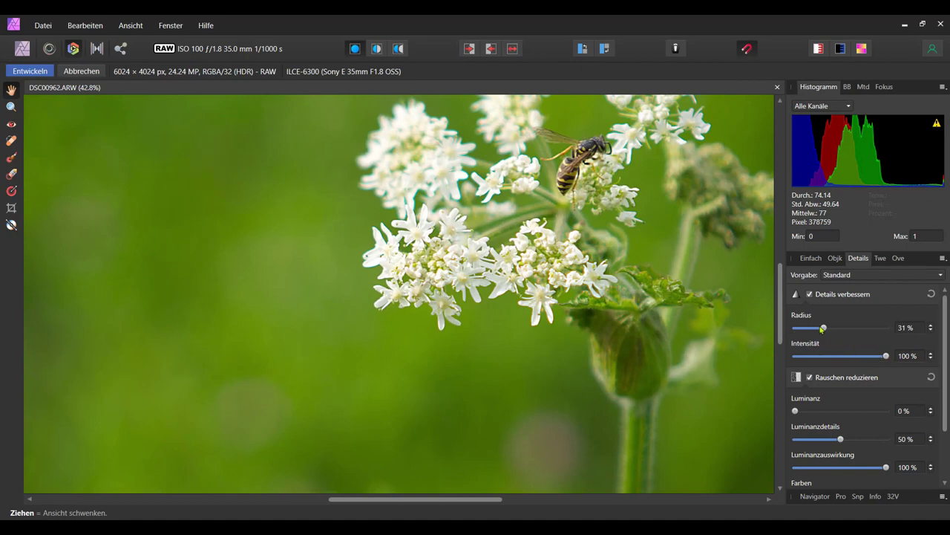
# Step: Settle the sharpening radius at about 30% and inspect the result
pyautogui.moveTo(823, 327); pyautogui.dragTo(892, 328)
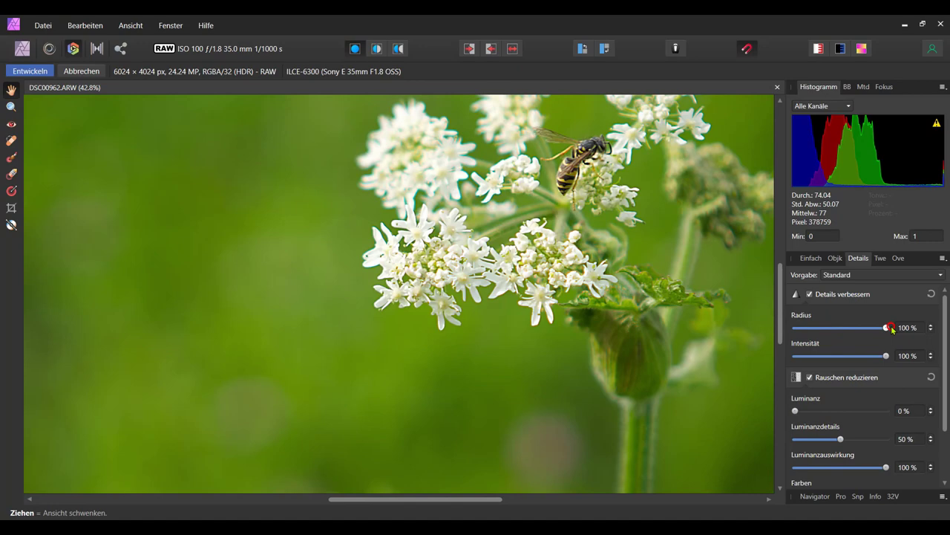
pyautogui.moveTo(891, 329)
pyautogui.mouseDown()
pyautogui.moveTo(768, 329)
pyautogui.moveTo(823, 330)
pyautogui.mouseUp()
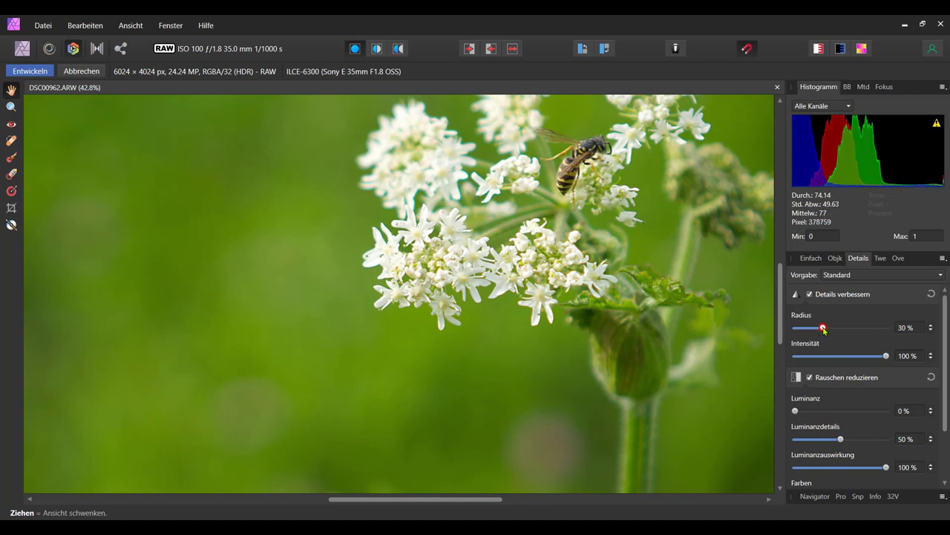
pyautogui.scroll(-2, 511, 271)
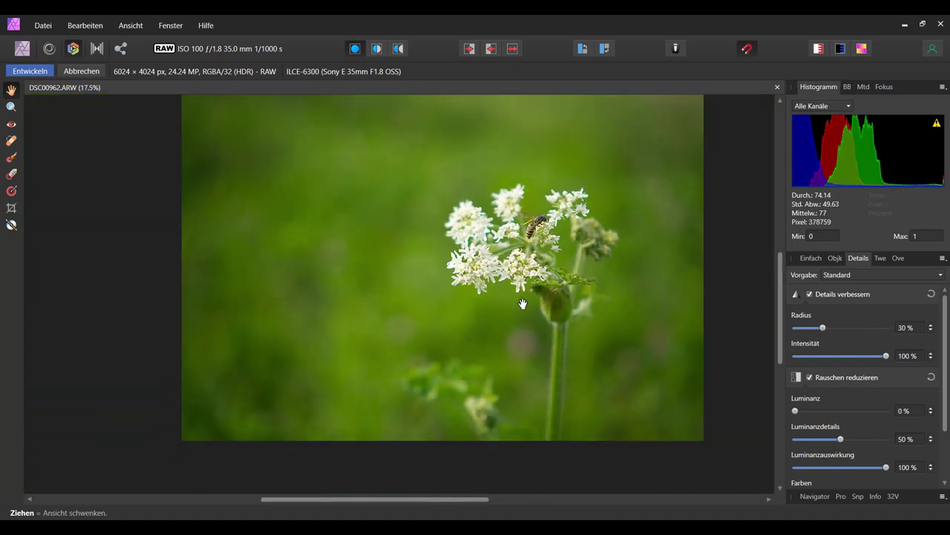
pyautogui.scroll(-1, 529, 328)
pyautogui.scroll(1, 529, 328)
pyautogui.scroll(-1, 529, 329)
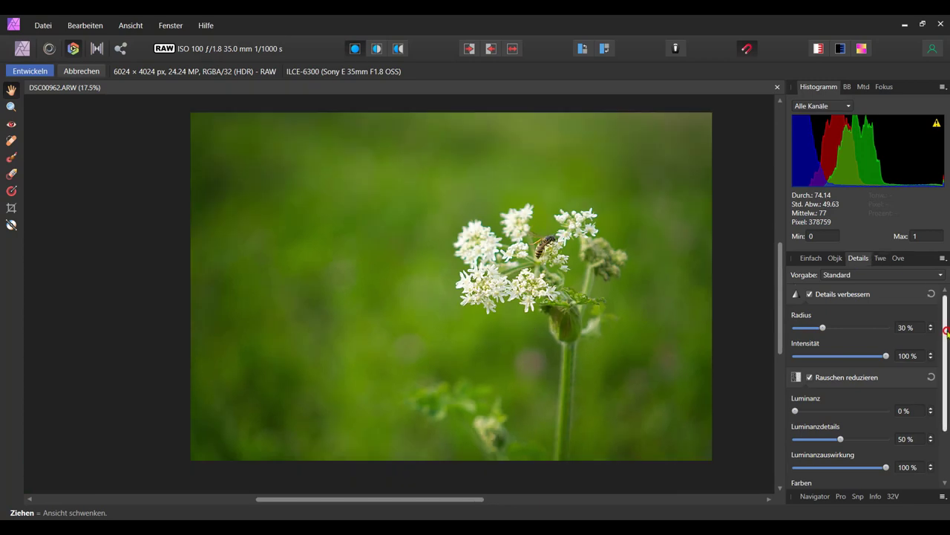
pyautogui.scroll(-2, 948, 332)
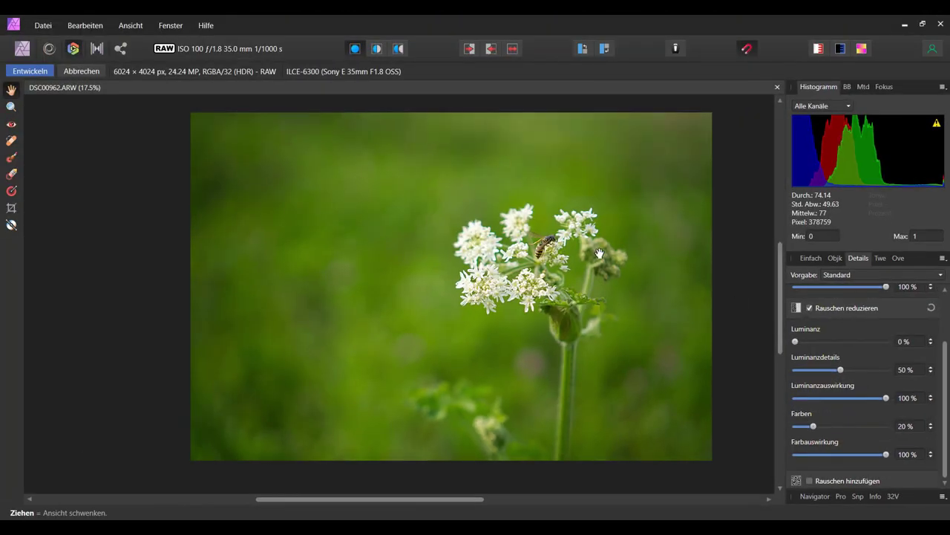
pyautogui.moveTo(599, 254); pyautogui.dragTo(597, 257)
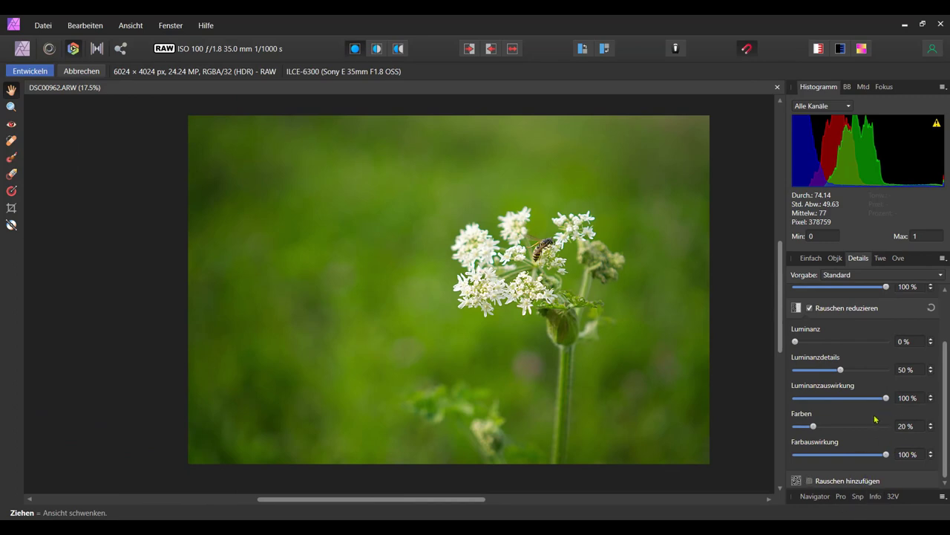
# Step: Enable tone curves, pulling the shadows down and lifting the highlights
pyautogui.click(881, 258)
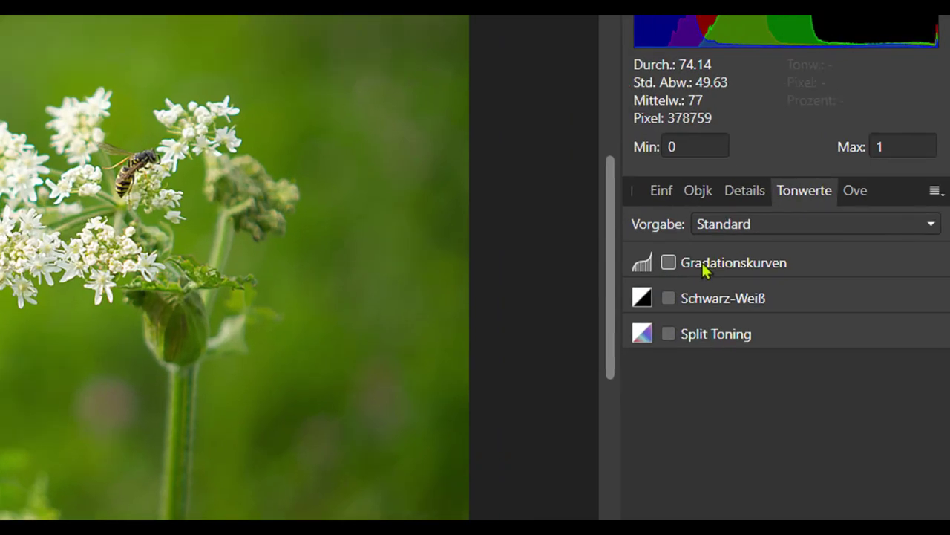
pyautogui.click(669, 263)
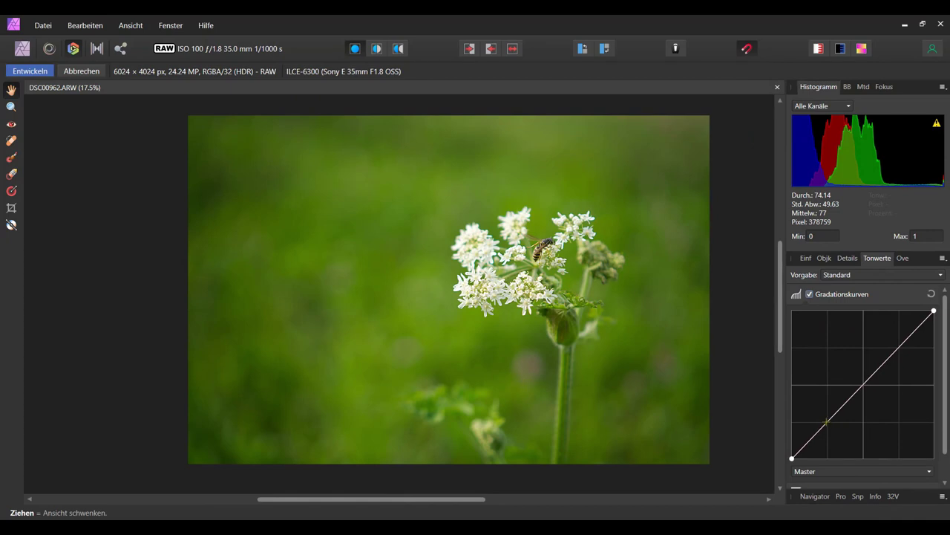
pyautogui.moveTo(829, 421); pyautogui.dragTo(828, 429)
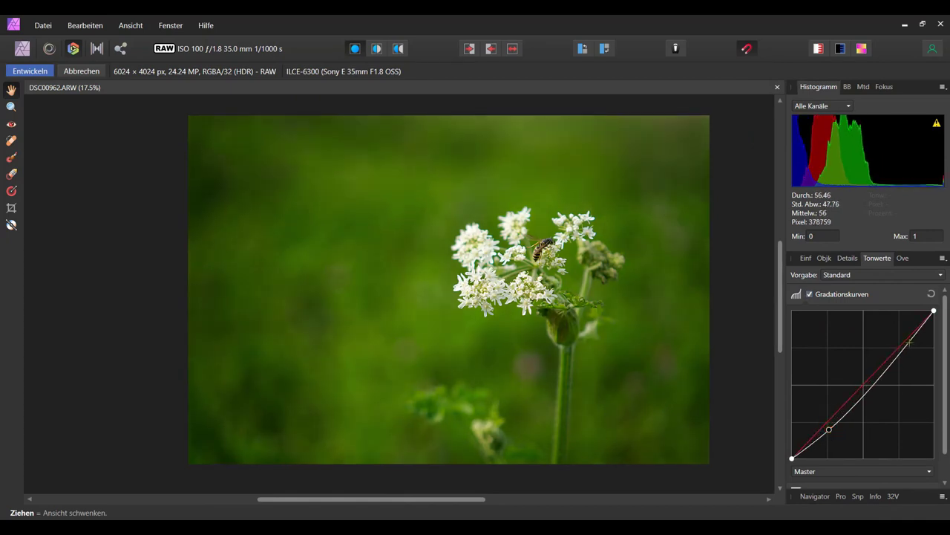
pyautogui.moveTo(900, 349); pyautogui.dragTo(900, 346)
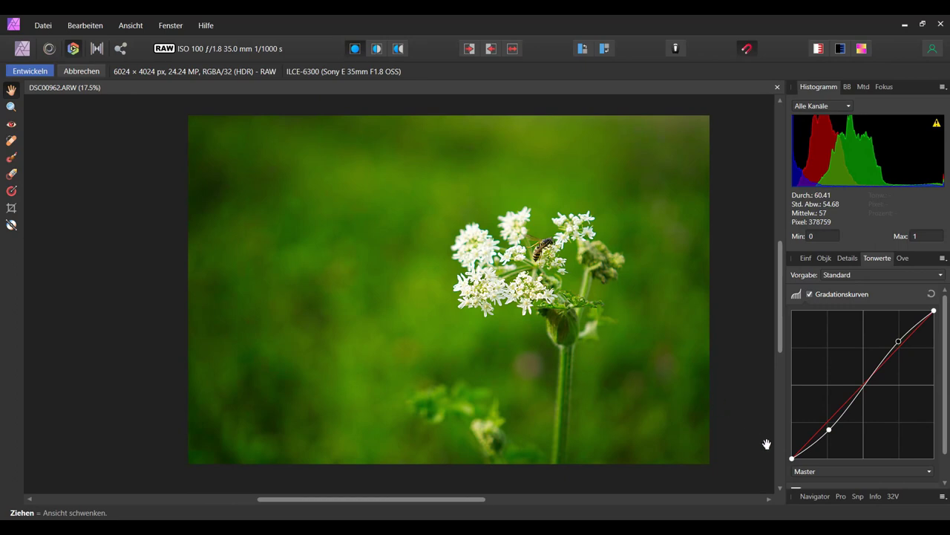
# Step: Keep the curve on Master, disable tone curves and enable the black-and-white conversion
pyautogui.click(883, 474)
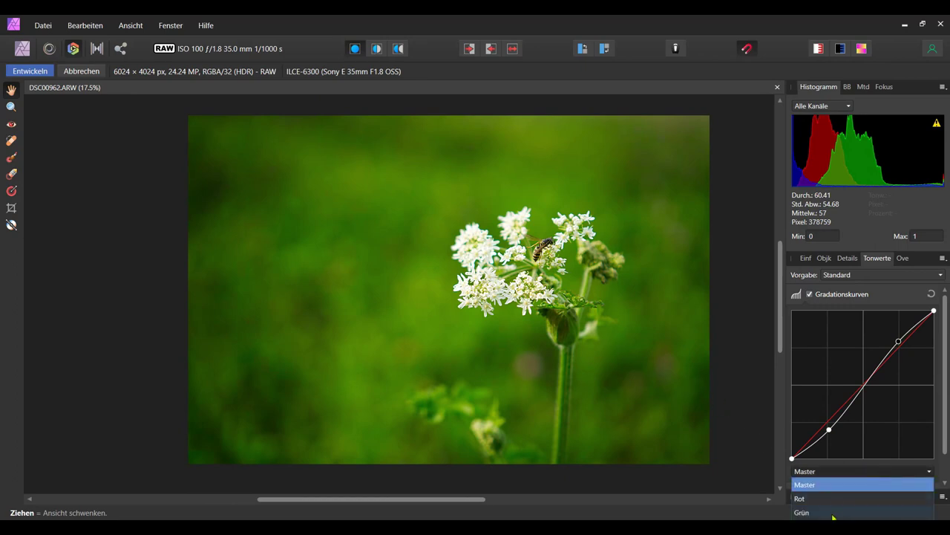
pyautogui.click(888, 470)
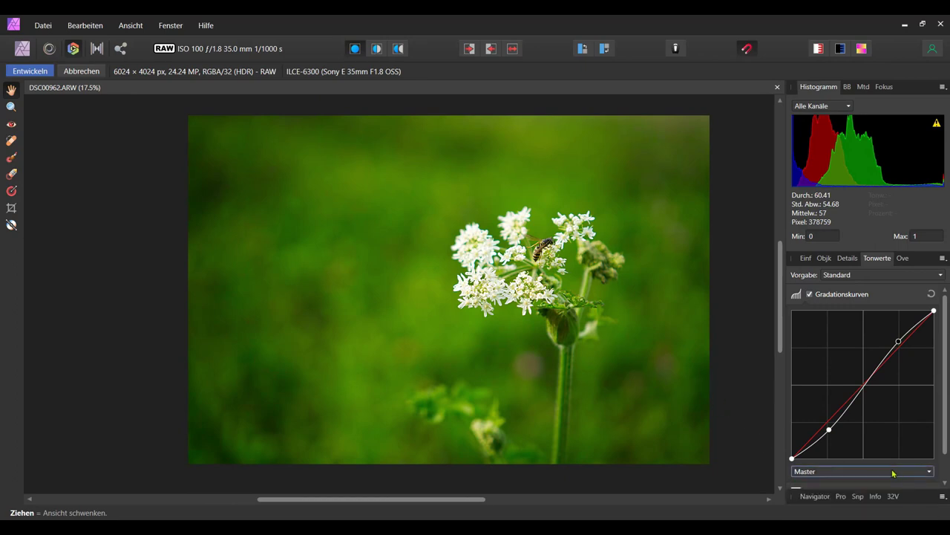
pyautogui.click(810, 294)
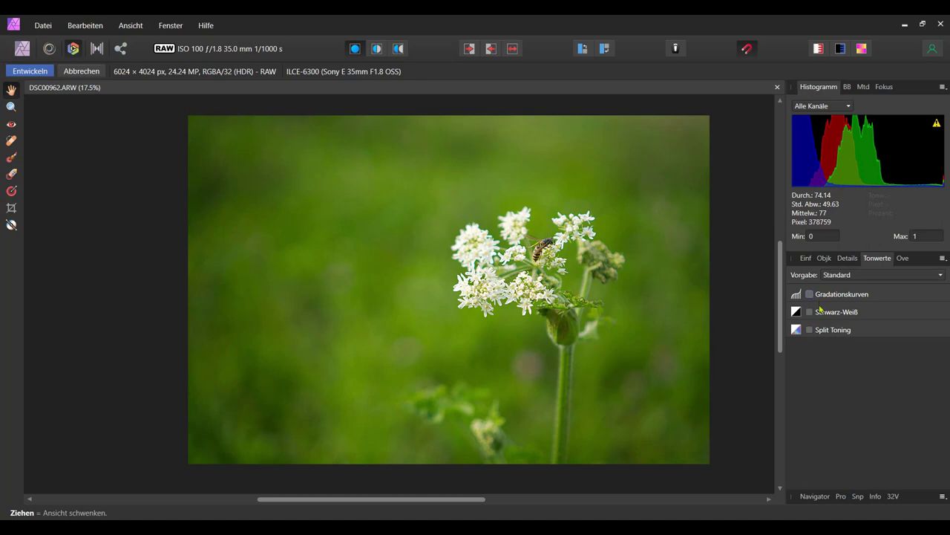
pyautogui.click(809, 312)
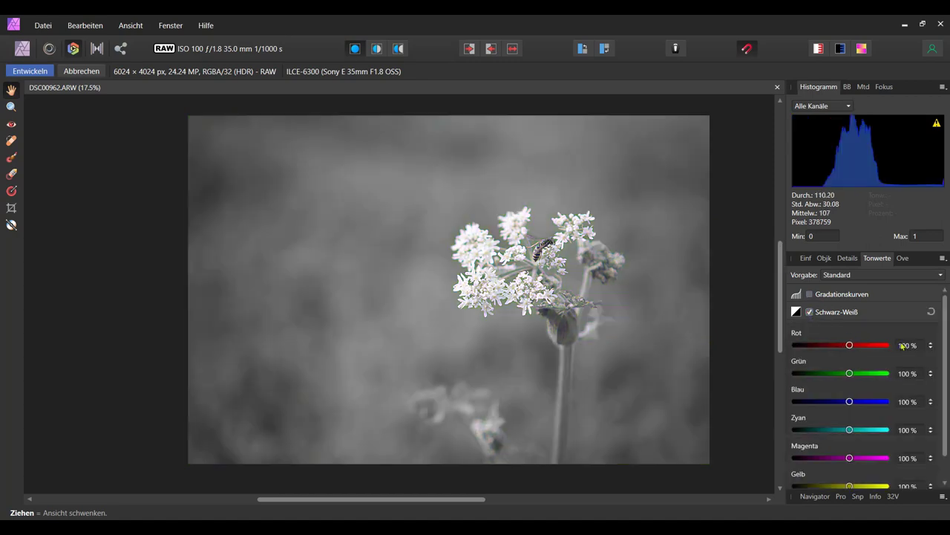
pyautogui.scroll(-1, 903, 346)
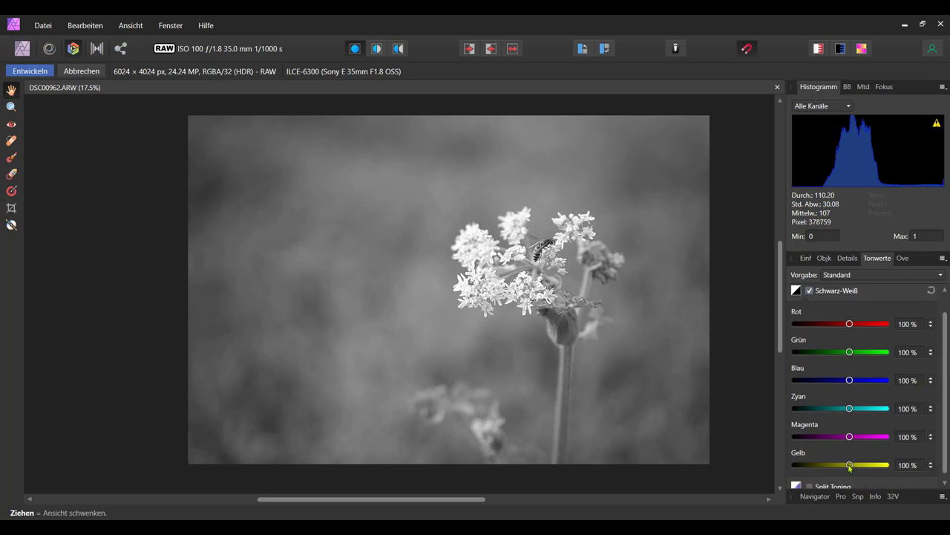
pyautogui.moveTo(850, 466); pyautogui.dragTo(819, 464)
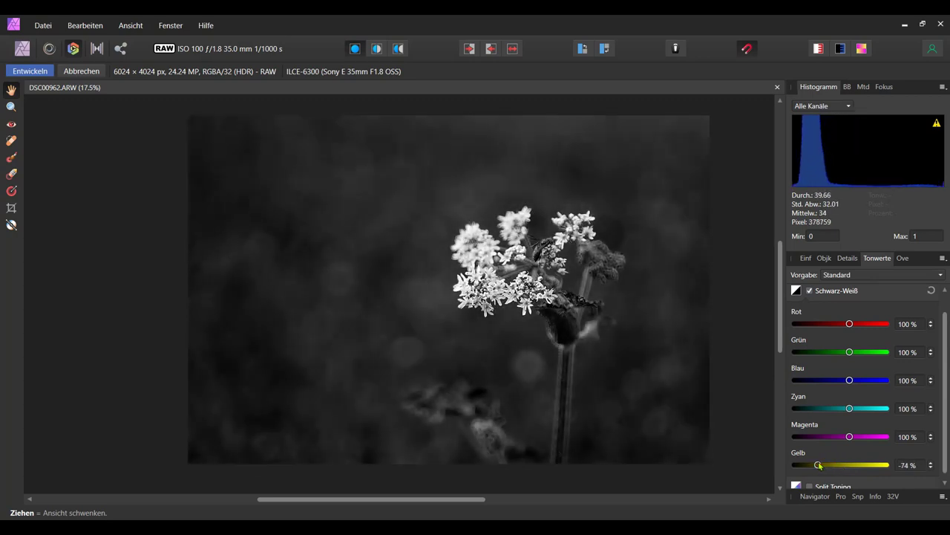
pyautogui.moveTo(820, 467); pyautogui.dragTo(815, 468)
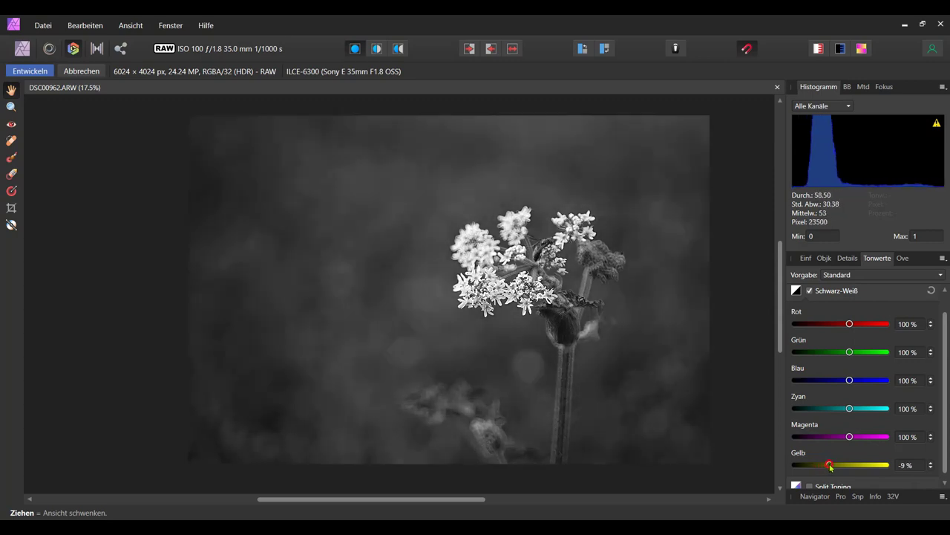
pyautogui.moveTo(815, 468); pyautogui.dragTo(852, 467)
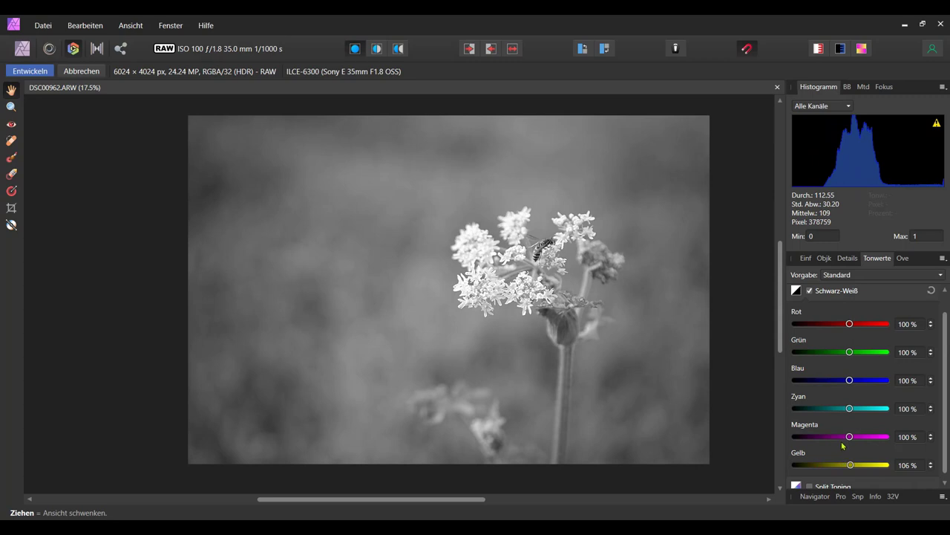
pyautogui.click(811, 292)
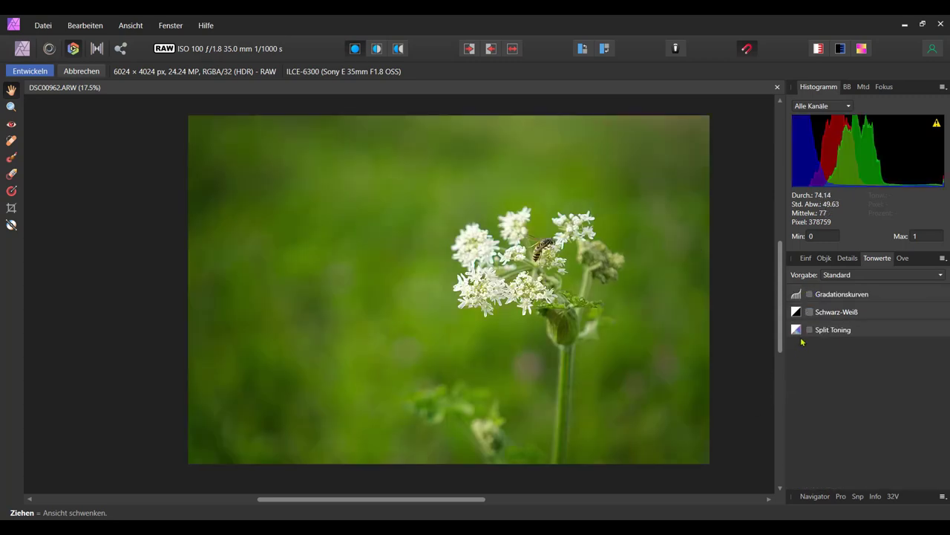
# Step: Enable split toning with blue shadows at 212.5° hue and 30% saturation
pyautogui.click(810, 330)
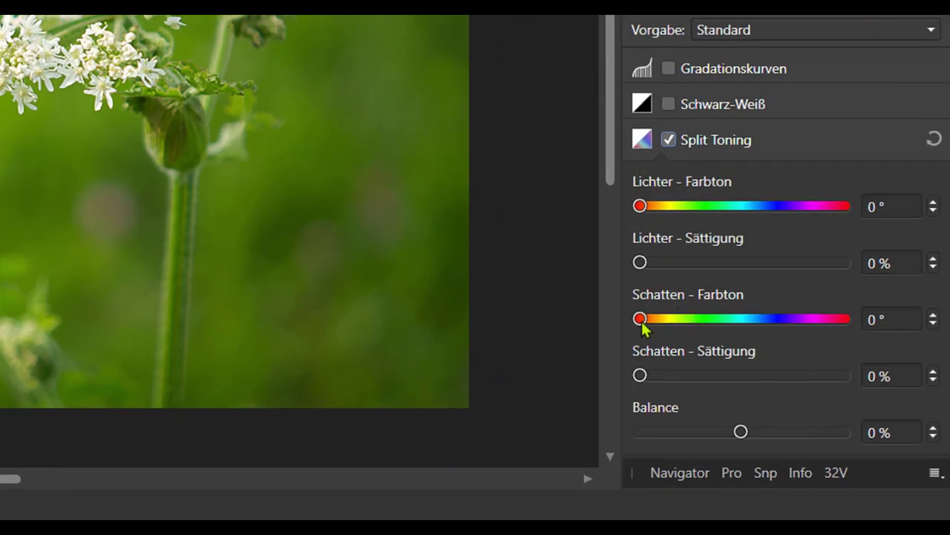
pyautogui.moveTo(641, 319); pyautogui.dragTo(640, 321)
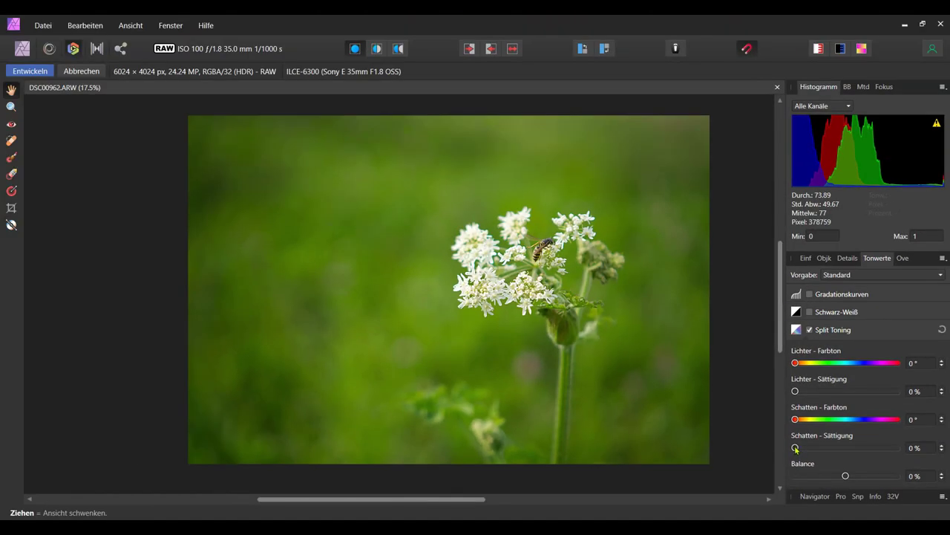
pyautogui.moveTo(796, 448)
pyautogui.mouseDown()
pyautogui.moveTo(856, 447)
pyautogui.moveTo(842, 447)
pyautogui.mouseUp()
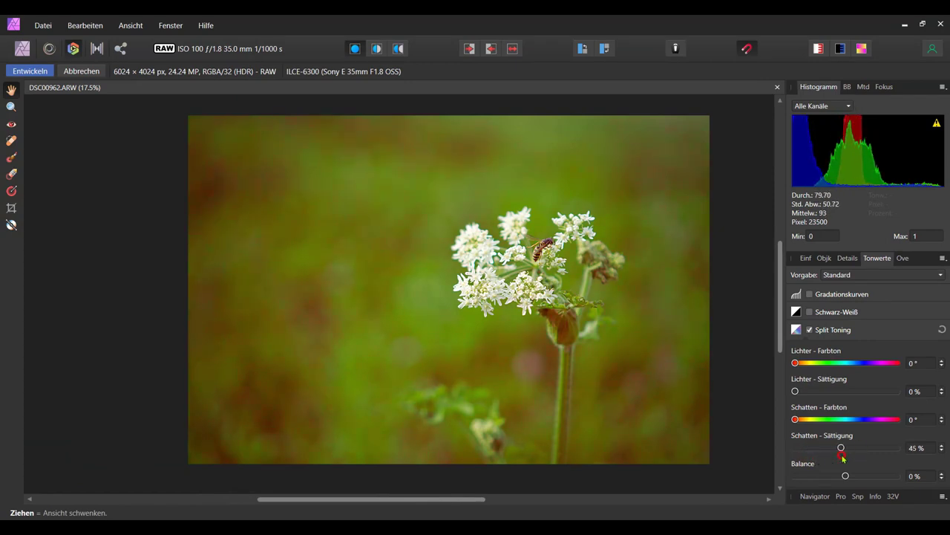
pyautogui.moveTo(795, 419); pyautogui.dragTo(857, 422)
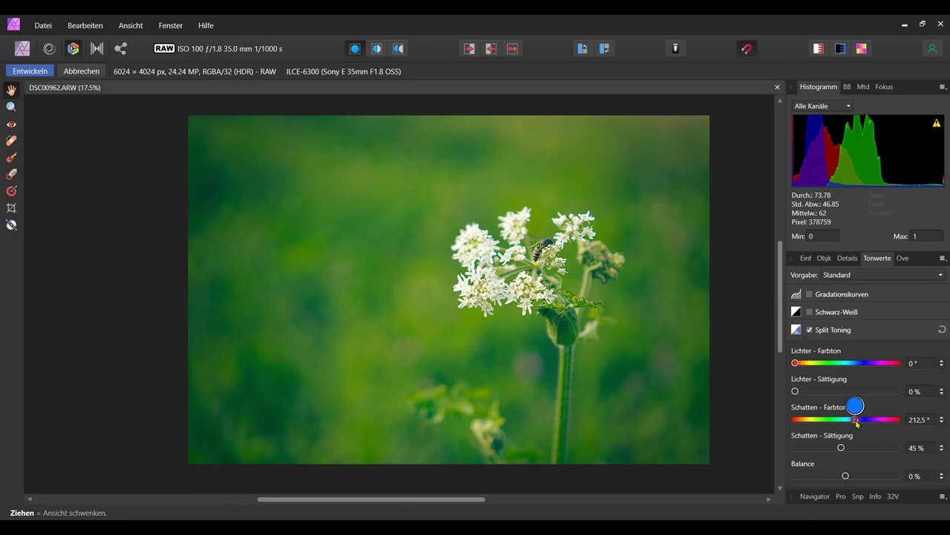
pyautogui.moveTo(841, 448); pyautogui.dragTo(831, 449)
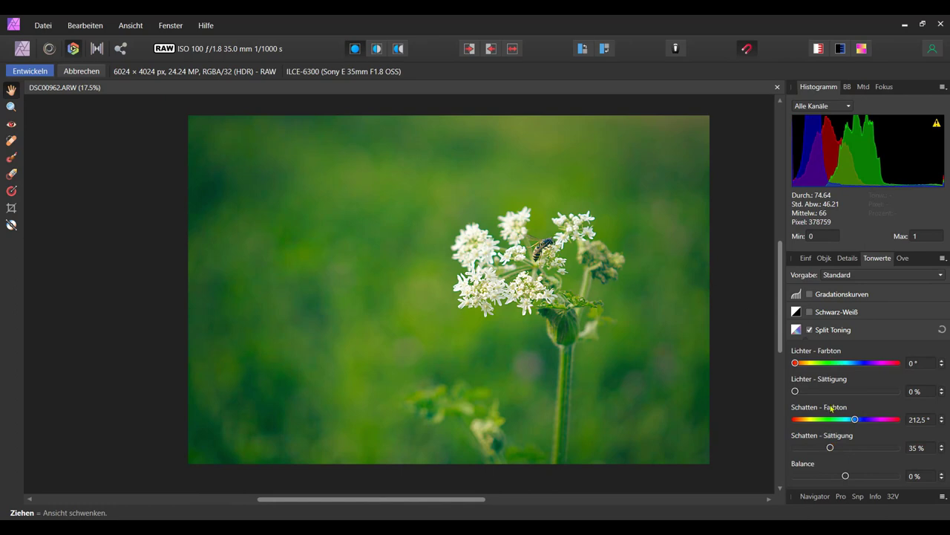
pyautogui.moveTo(832, 448); pyautogui.dragTo(826, 451)
# Step: Try a highlight tint, then return highlight saturation to 0%
pyautogui.moveTo(796, 392); pyautogui.dragTo(870, 392)
pyautogui.moveTo(796, 365)
pyautogui.mouseDown()
pyautogui.moveTo(862, 367)
pyautogui.moveTo(812, 365)
pyautogui.moveTo(804, 374)
pyautogui.moveTo(823, 363)
pyautogui.moveTo(794, 364)
pyautogui.mouseUp()
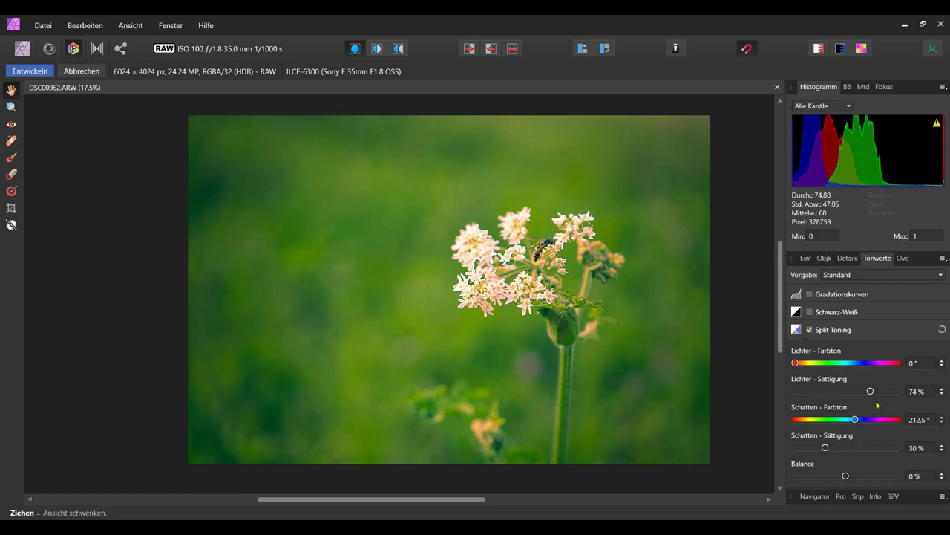
pyautogui.moveTo(870, 391); pyautogui.dragTo(781, 401)
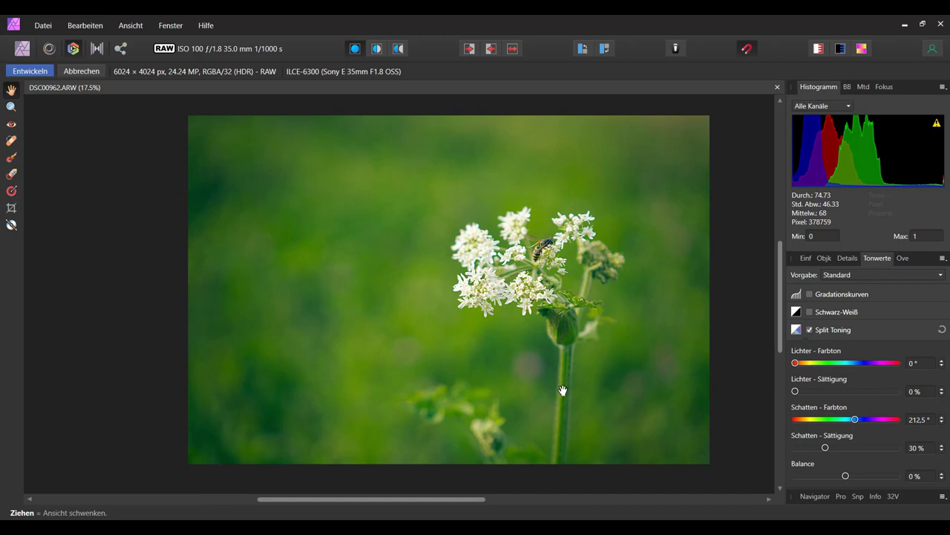
# Step: Raise contrast to 3% in the Basic (Einfach) panel
pyautogui.click(810, 258)
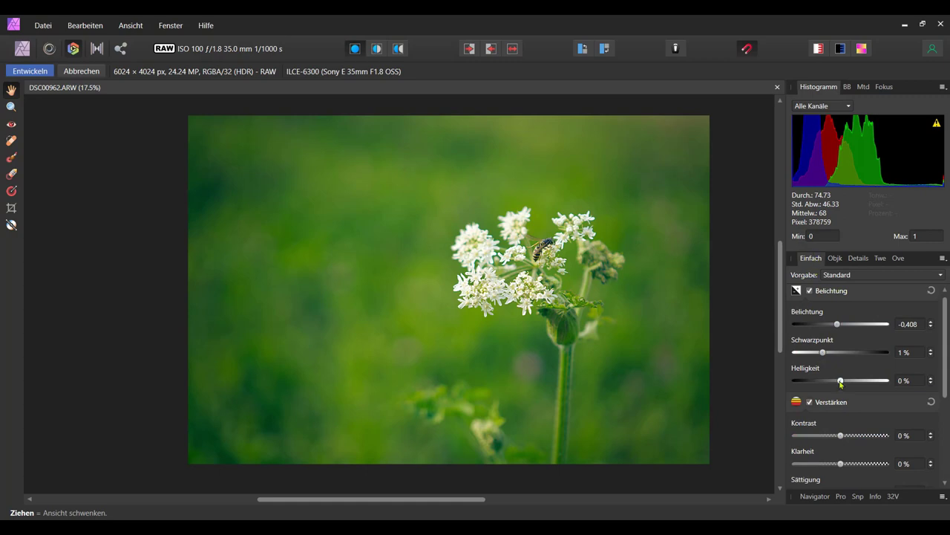
pyautogui.scroll(-1, 876, 398)
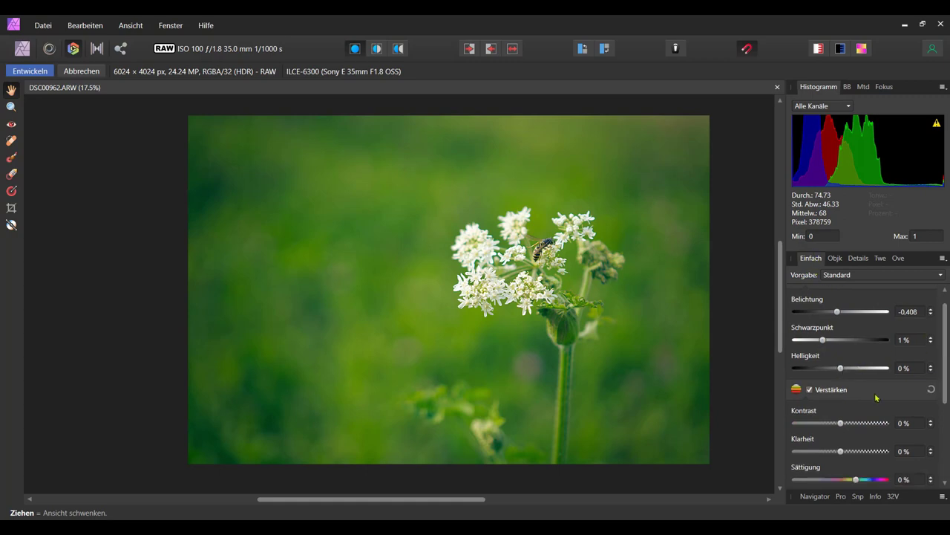
pyautogui.moveTo(840, 423); pyautogui.dragTo(844, 422)
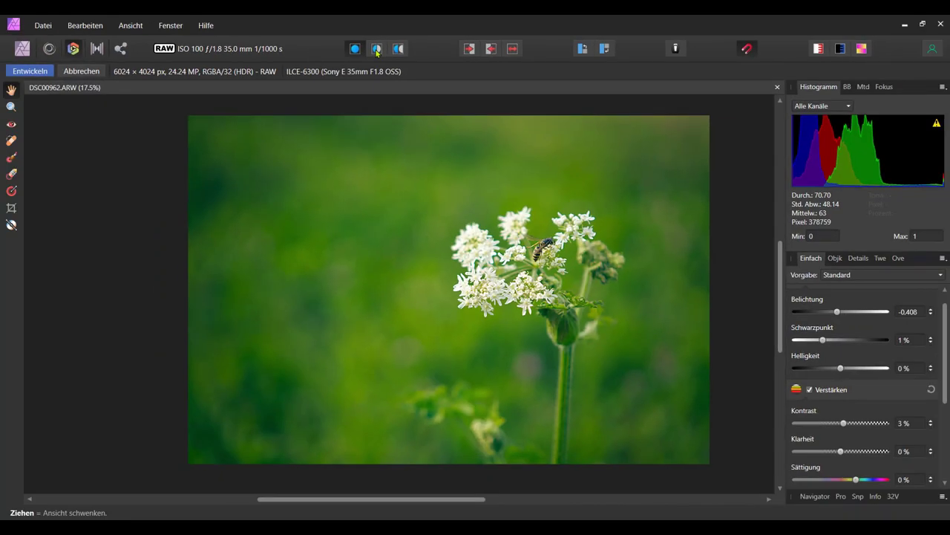
# Step: Compare before/after in split view by sweeping the divider, then develop the RAW
pyautogui.click(377, 49)
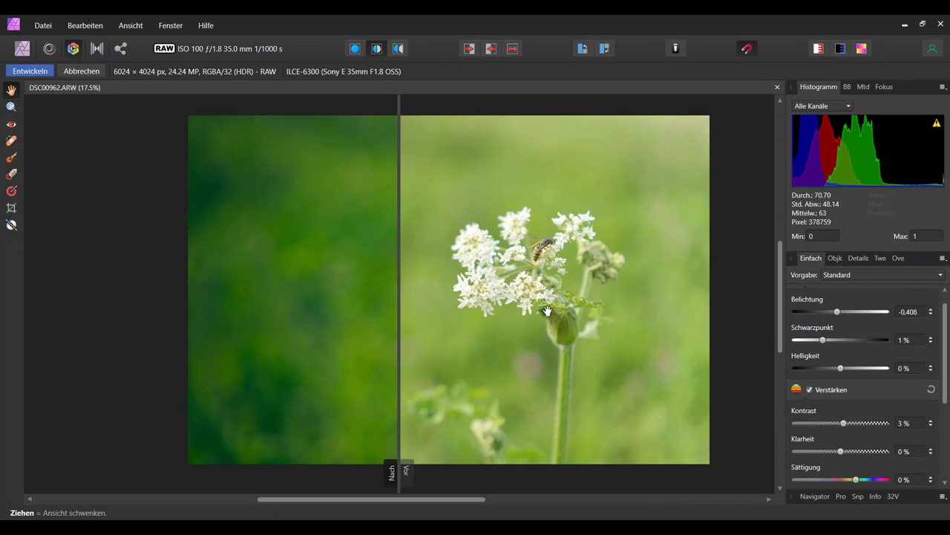
pyautogui.moveTo(399, 357)
pyautogui.mouseDown()
pyautogui.moveTo(451, 398)
pyautogui.moveTo(187, 399)
pyautogui.moveTo(762, 385)
pyautogui.mouseUp()
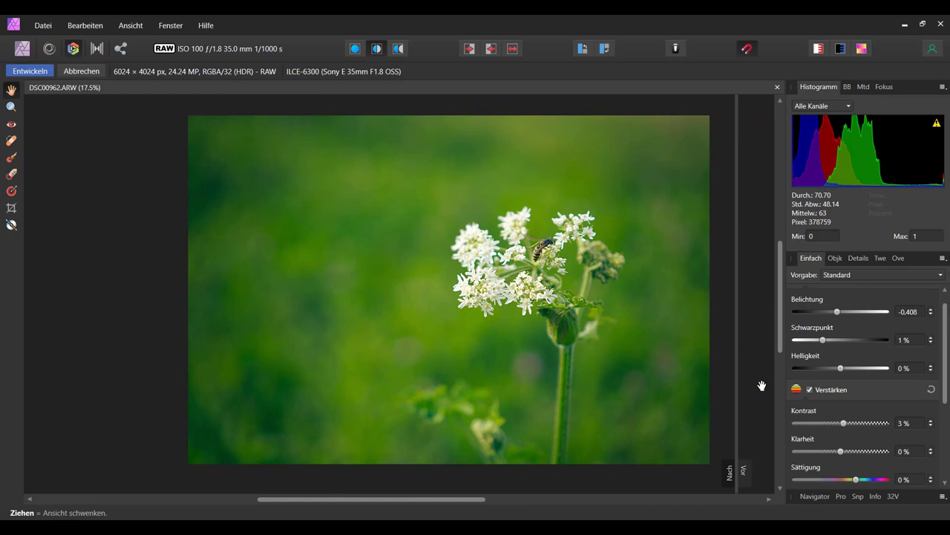
pyautogui.moveTo(736, 399)
pyautogui.mouseDown()
pyautogui.moveTo(433, 408)
pyautogui.moveTo(393, 407)
pyautogui.moveTo(619, 397)
pyautogui.moveTo(340, 379)
pyautogui.moveTo(179, 382)
pyautogui.mouseUp()
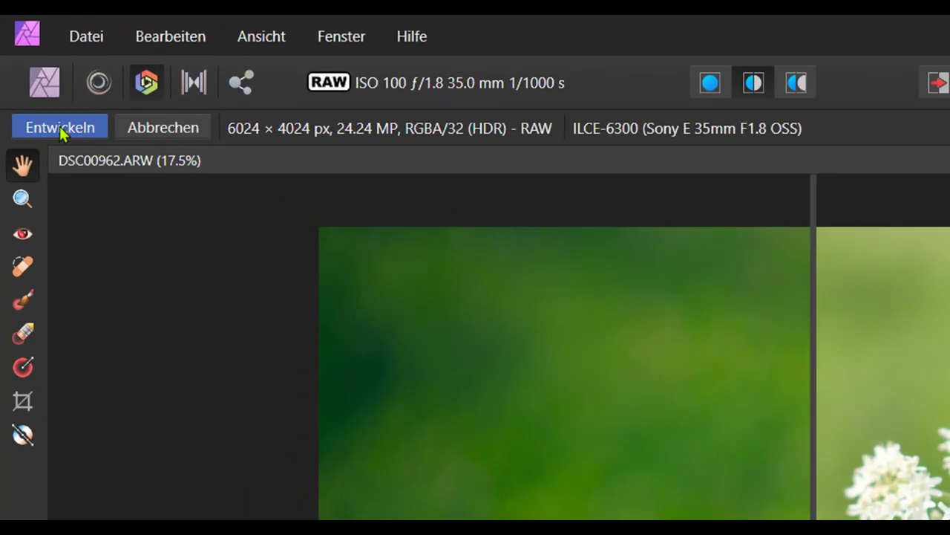
pyautogui.click(63, 130)
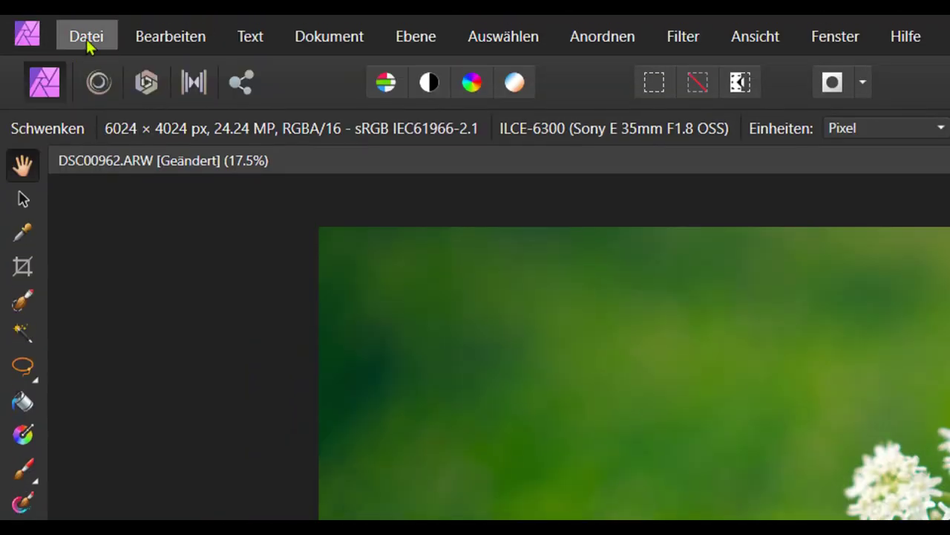
# Step: Open the Export settings dialog from the File menu for DSC00962.ARW
pyautogui.click(86, 39)
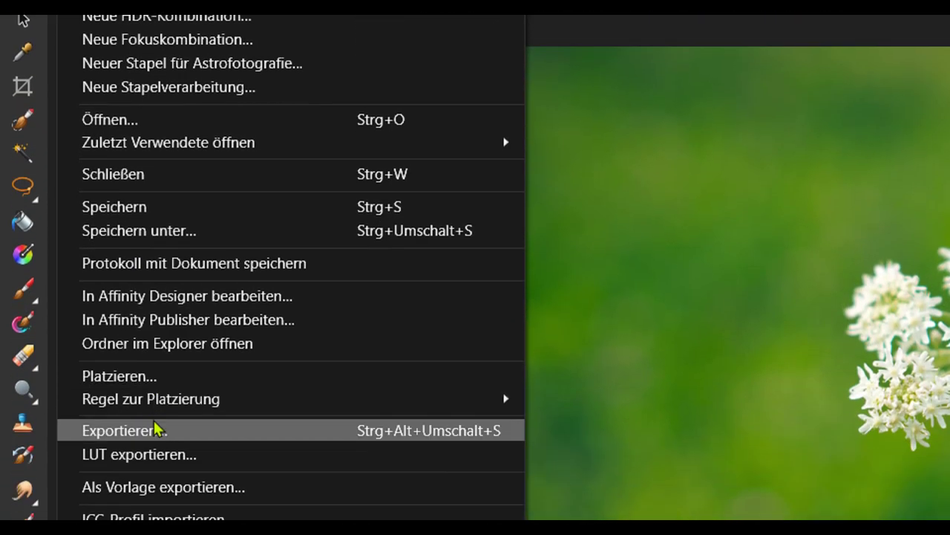
pyautogui.click(153, 429)
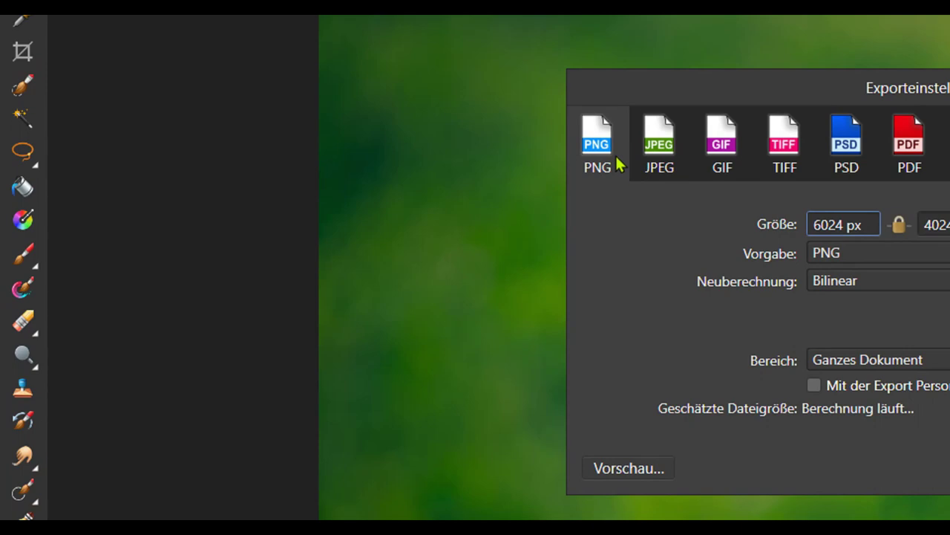